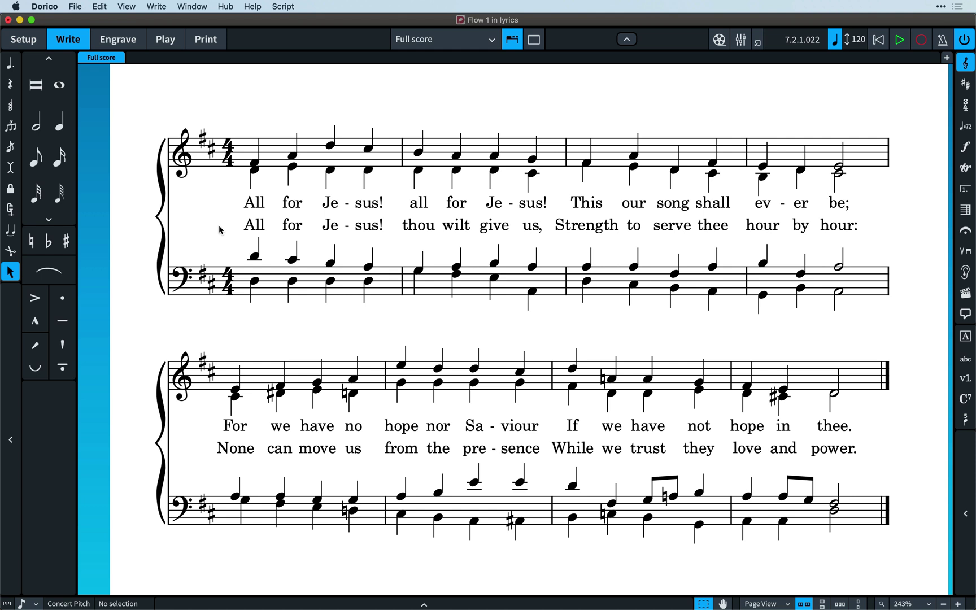
- Step through verse one's lyrics from 'All' to the final syllable 'thee.', then close the editor
left_click(253, 207)
key("Return")
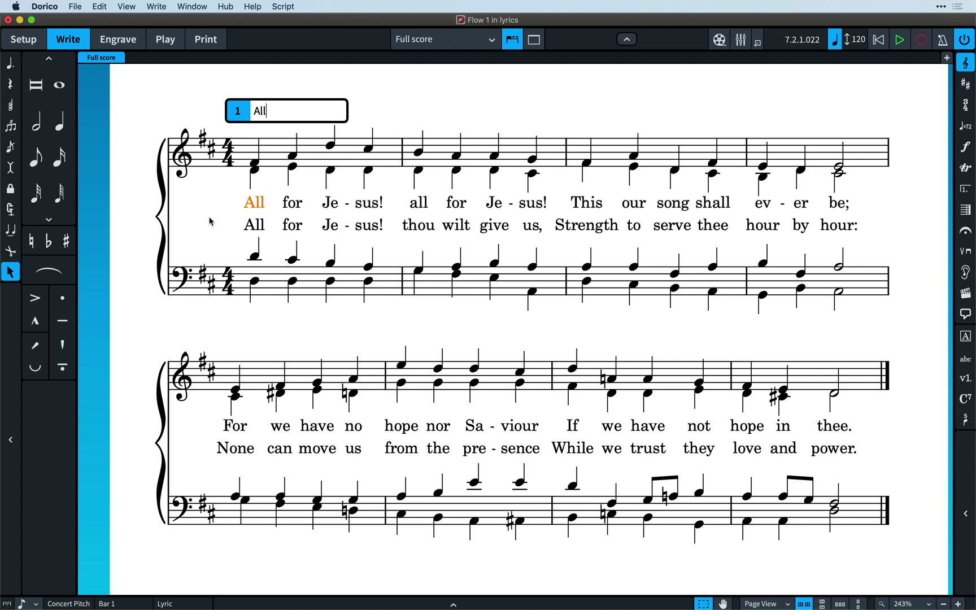
key("space")
key("space")
key("space")
key("space")
key("space")
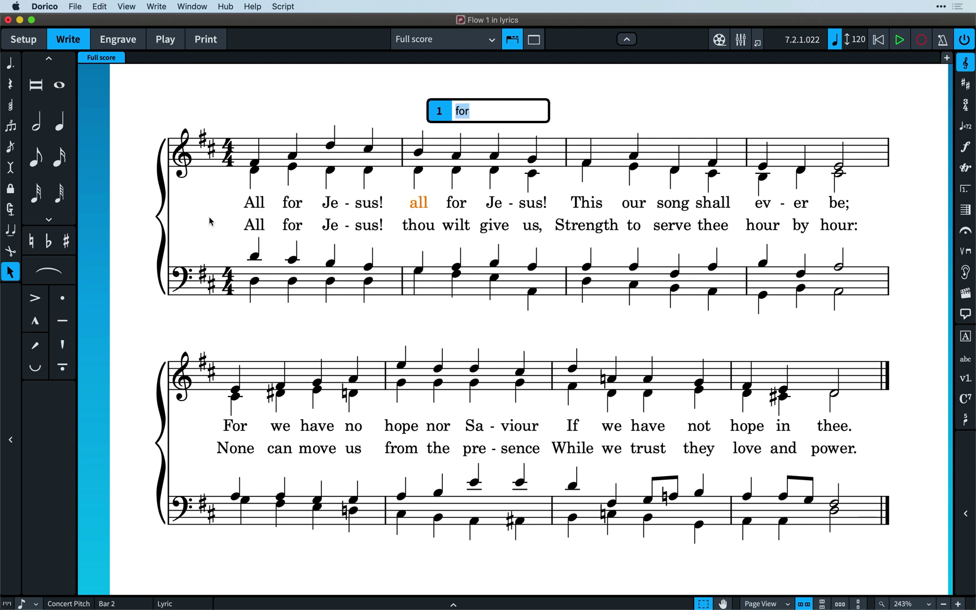
key("space")
key("space")
key("space")
key("space")
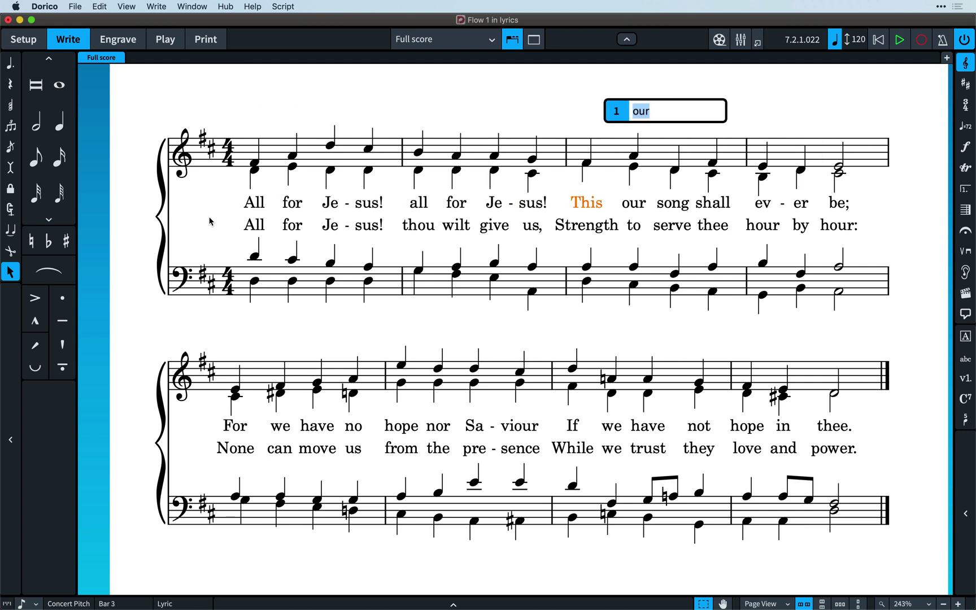
key("space")
key("space")
key("space")
key("space")
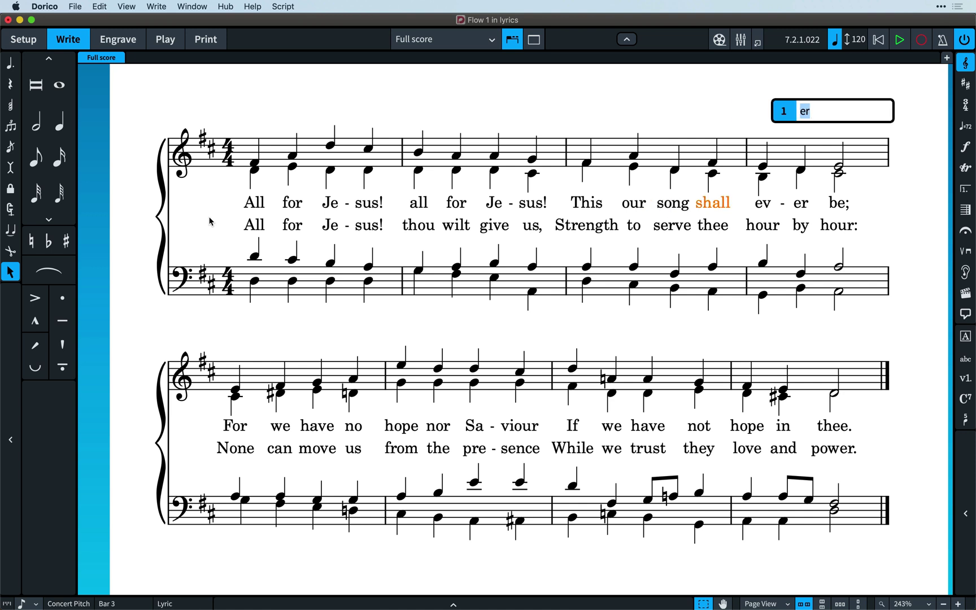
key("space")
key("space")
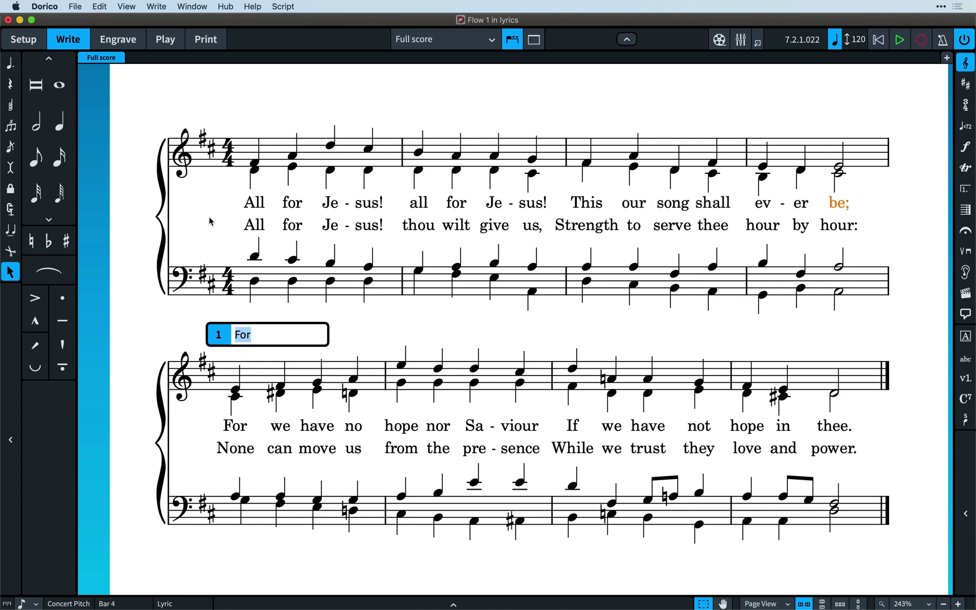
key("space")
key("space")
key("space")
key("space")
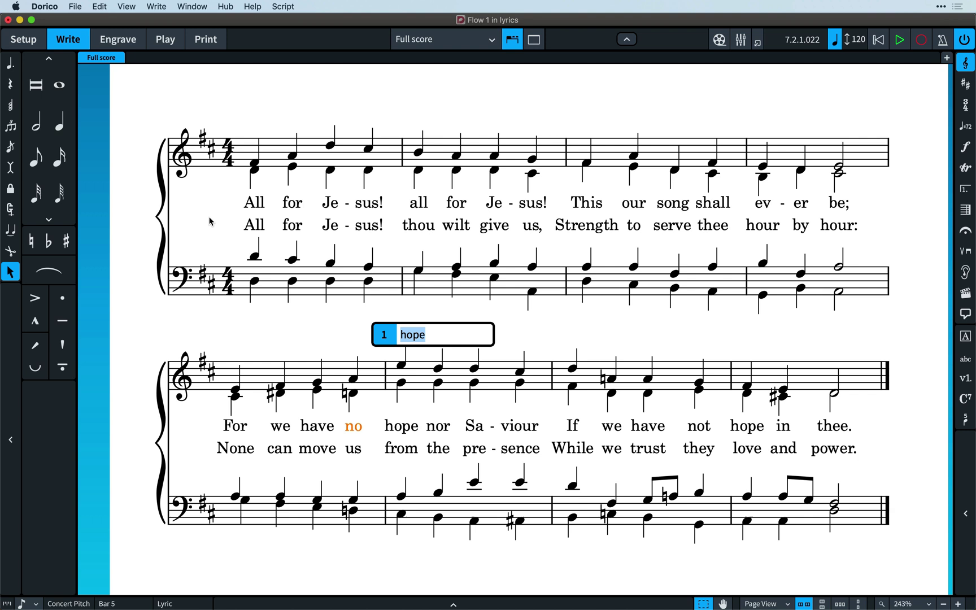
key("space")
key("space")
key("minus")
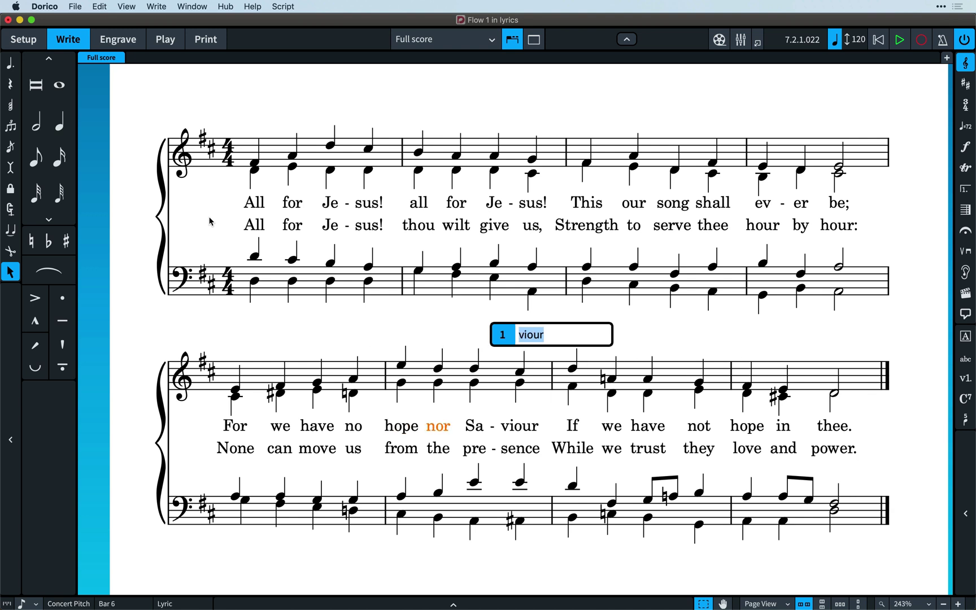
key("space")
key("space")
key("space")
key("space")
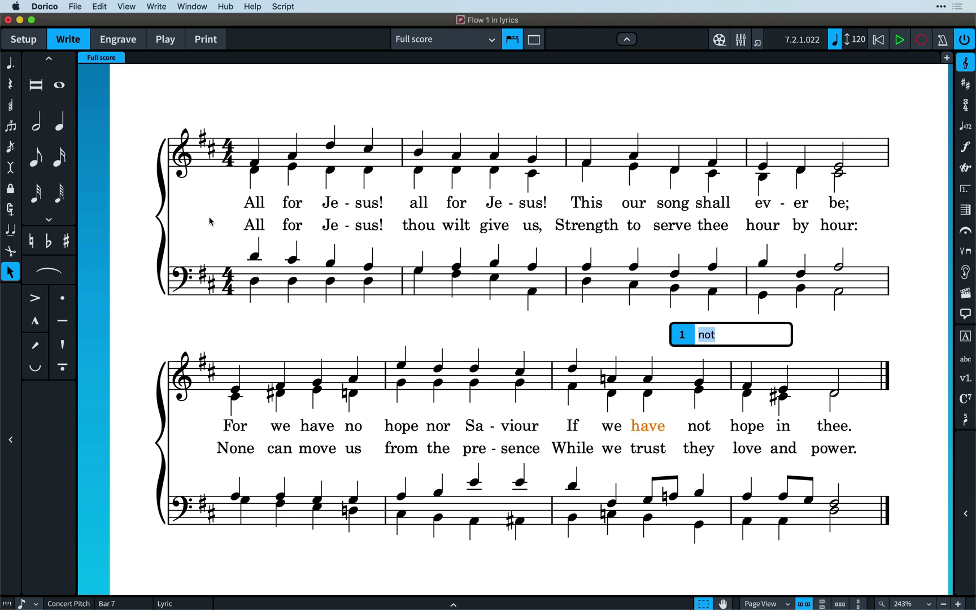
key("space")
key("space")
key("space")
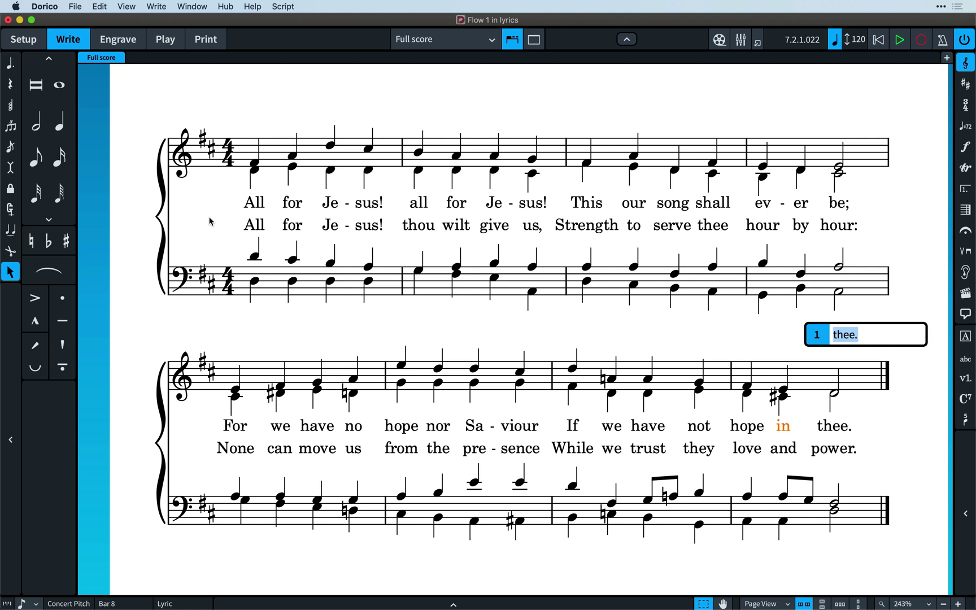
key("space")
key("Escape")
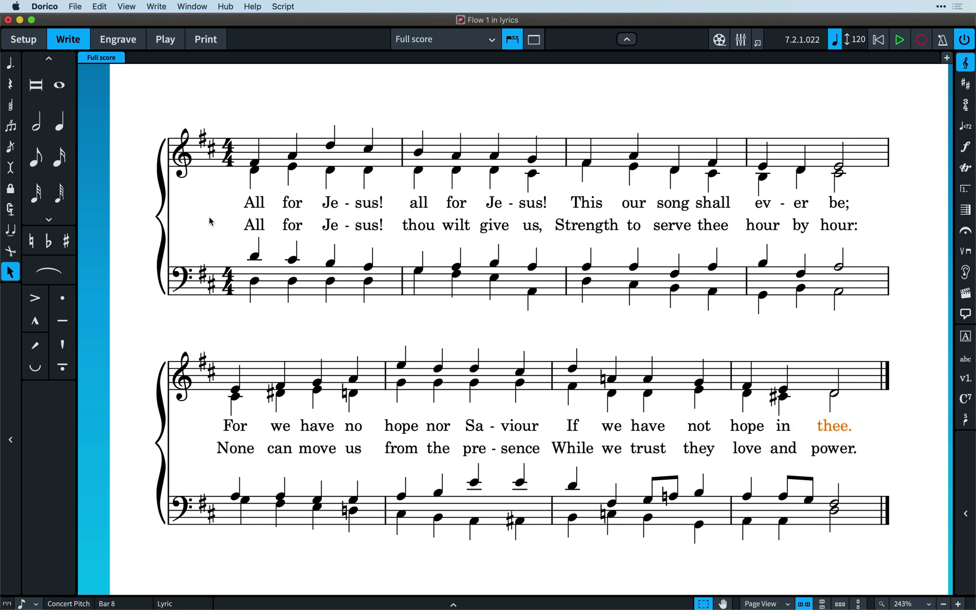
- Clear the selection and glance at the lyrics engraving options without changing anything
left_click(212, 325)
scroll(211, 325, "down", 5)
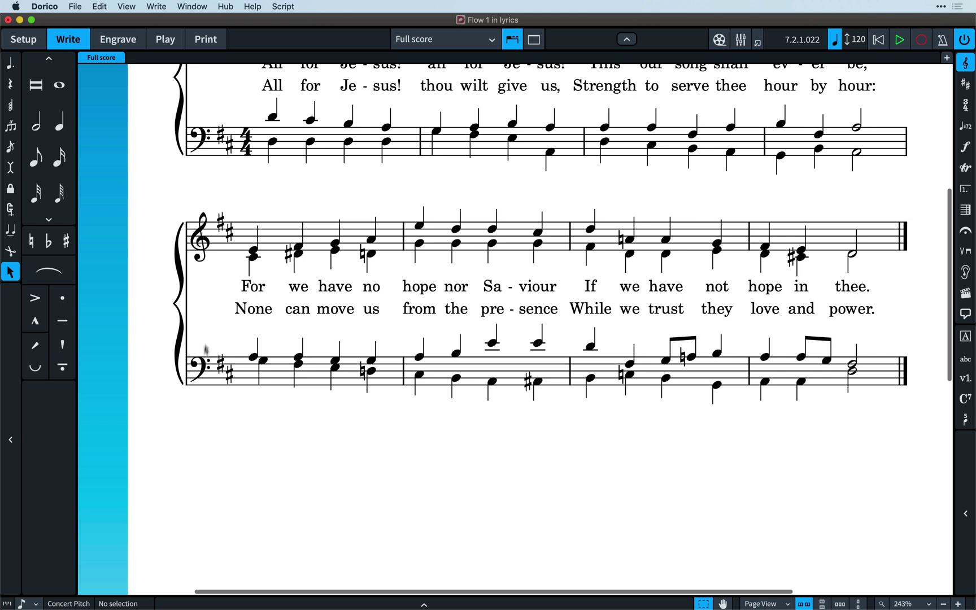
key("super+shift+e")
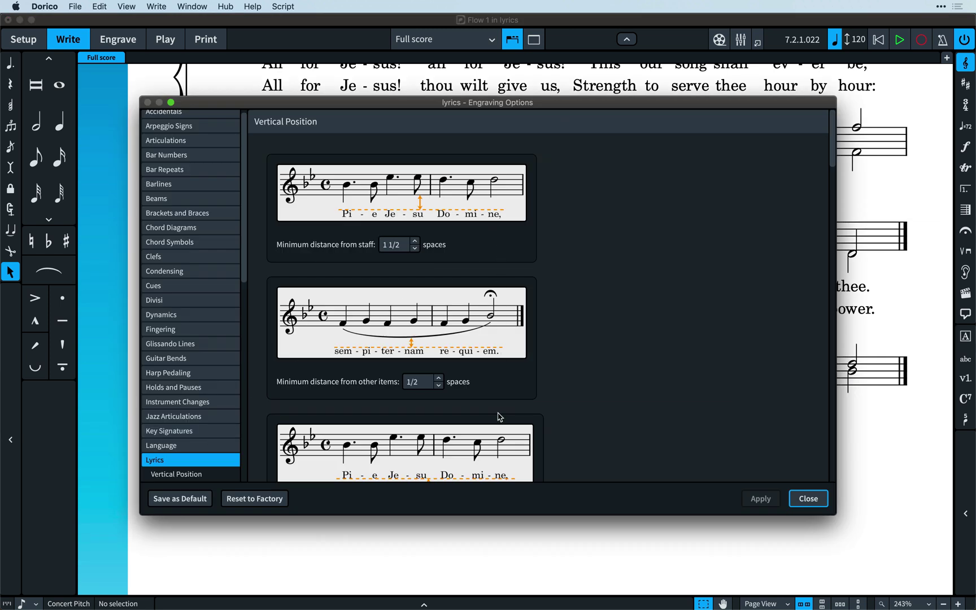
key("Escape")
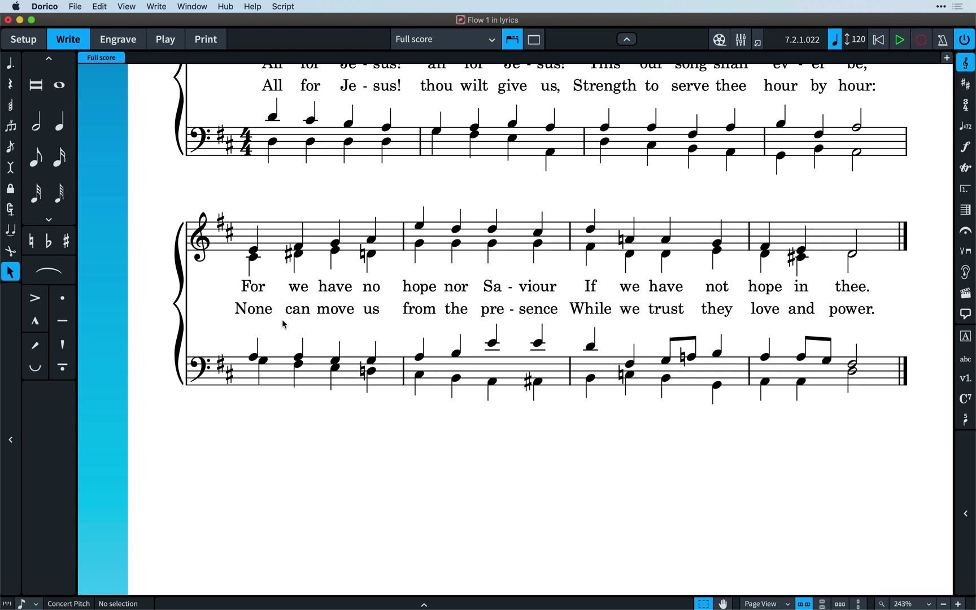
- In Engrave mode, select verse two's whole lyric line from 'None' and nudge it up, then back down
left_click(118, 39)
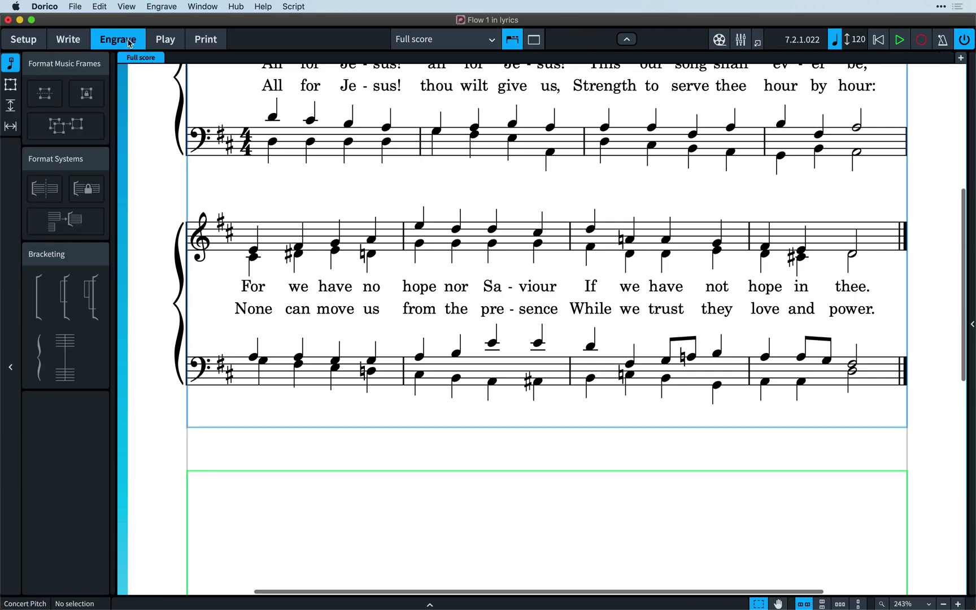
left_click(250, 312)
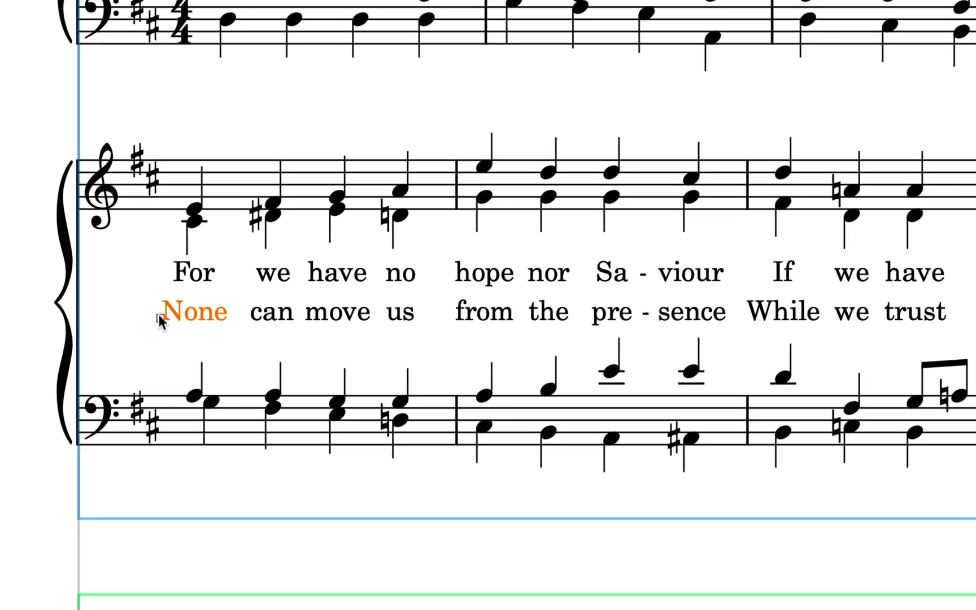
key("super+shift+a")
left_click_drag(160, 319, 160, 323)
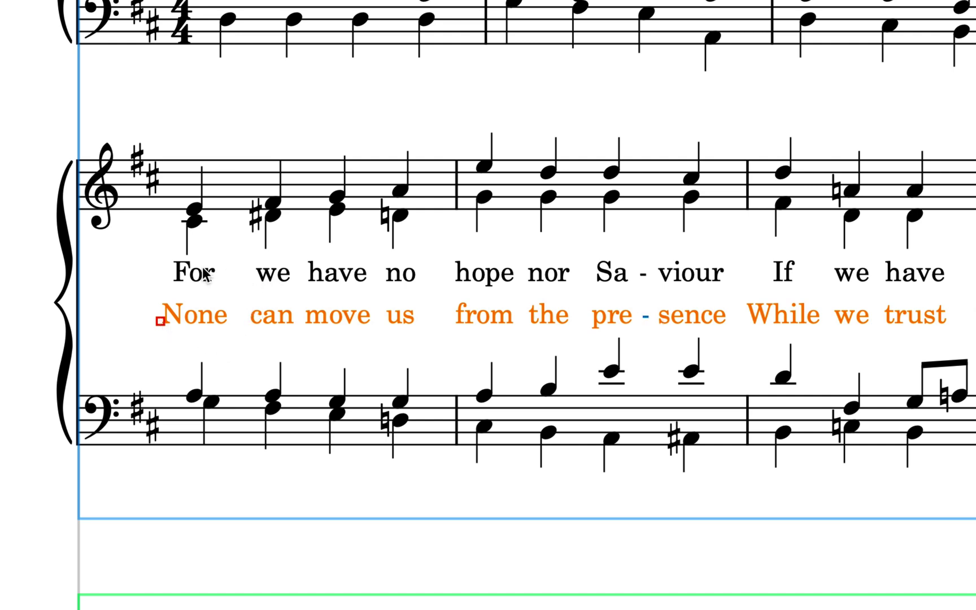
key("alt+Up")
key("alt+Up")
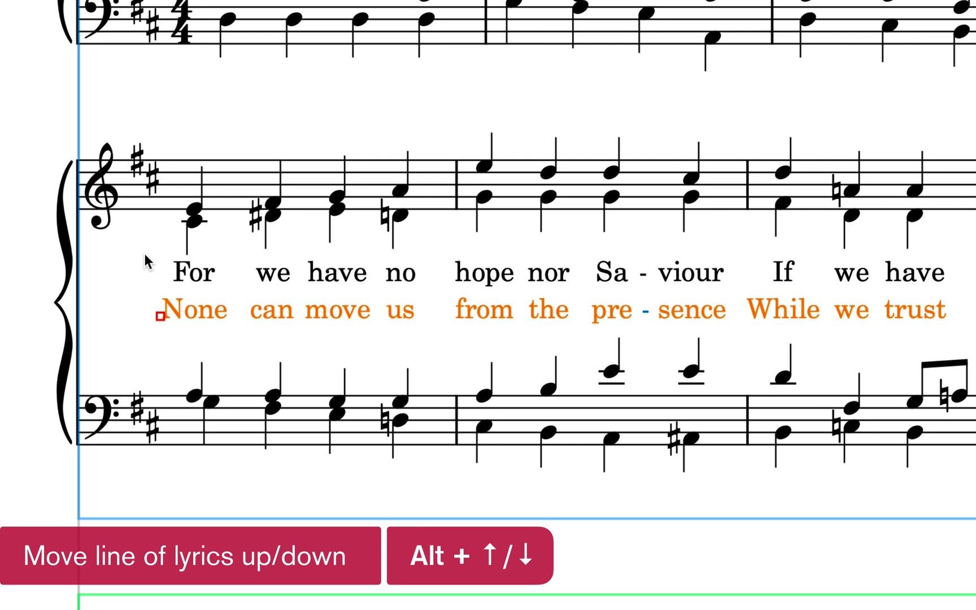
key("alt+Down")
key("alt+Down")
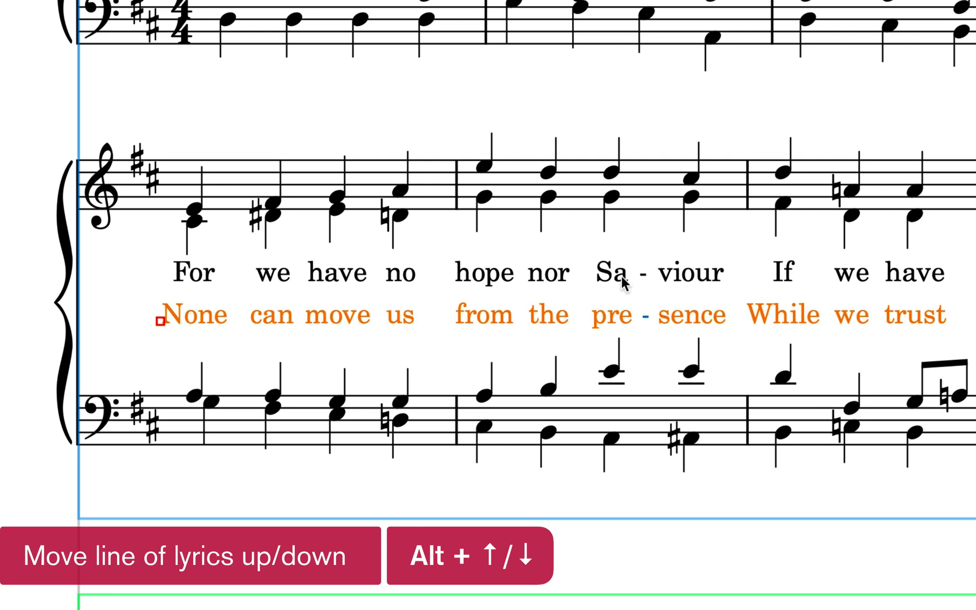
- Nudge verse one's lyric line down and back up at 'Sa', then up at 'If'
left_click(624, 282)
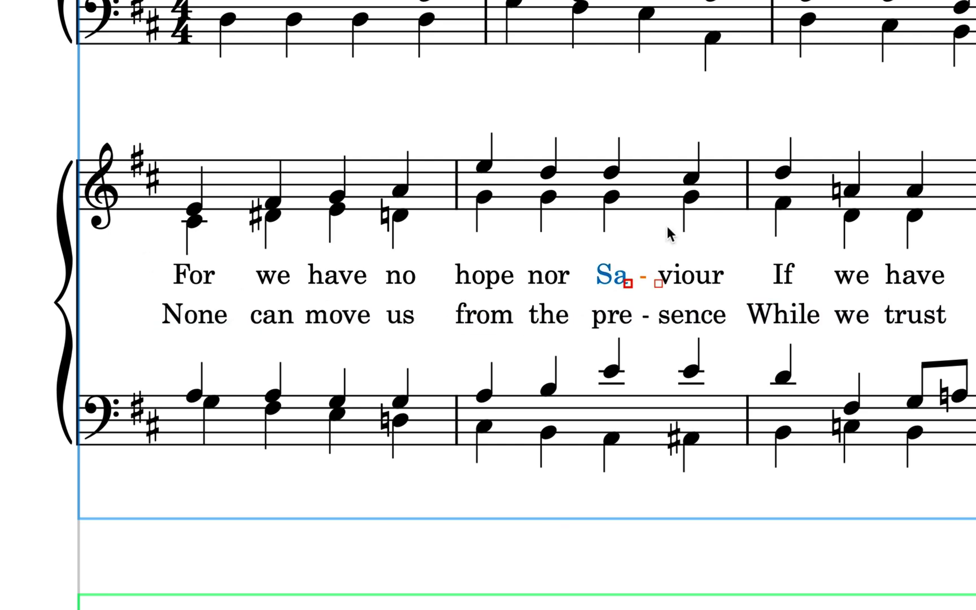
key("alt+Down")
key("alt+Up")
left_click(787, 276)
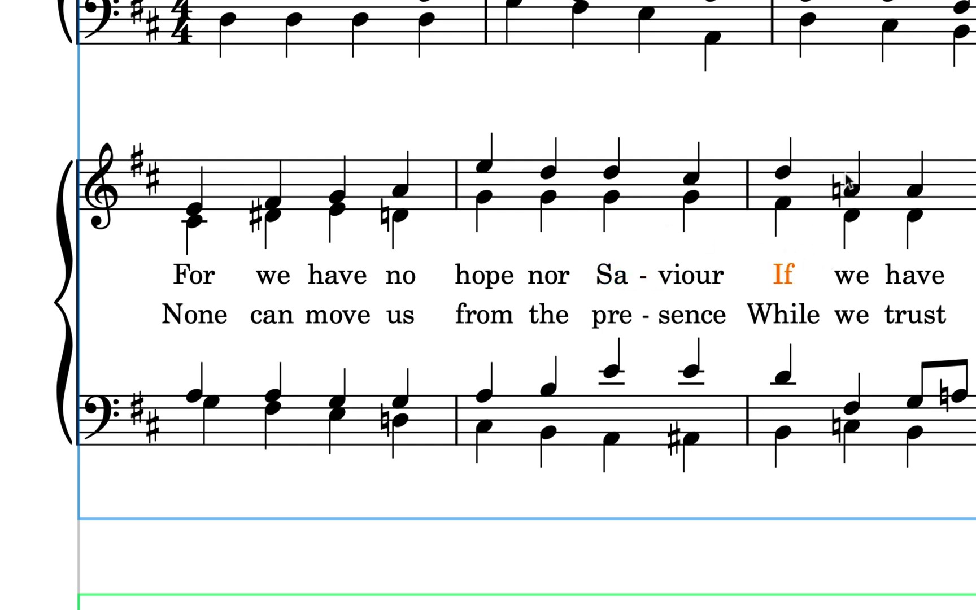
key("alt+Up")
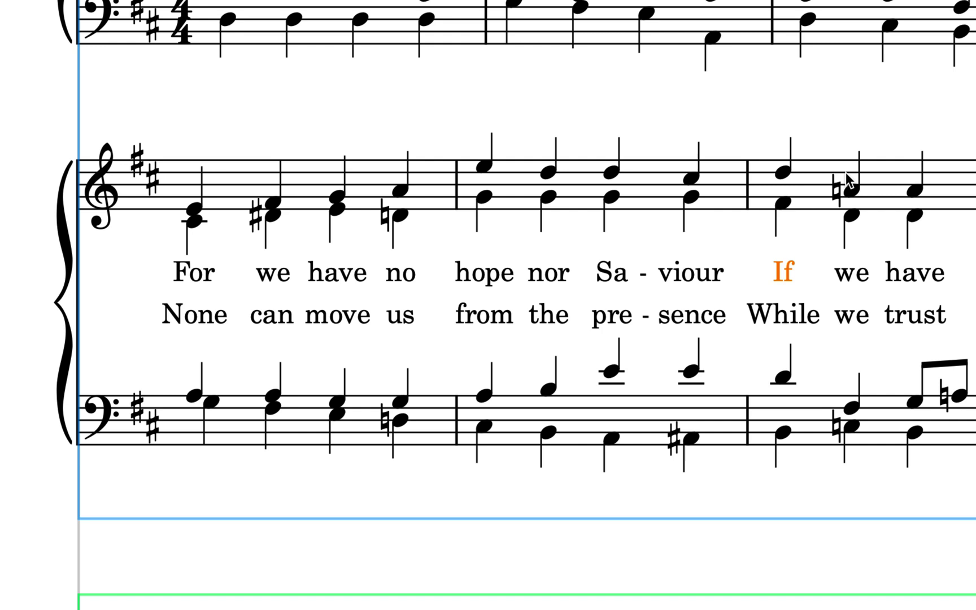
- Select 'sence' in verse two and nudge the second-system lyric lines down two steps
left_click(693, 318)
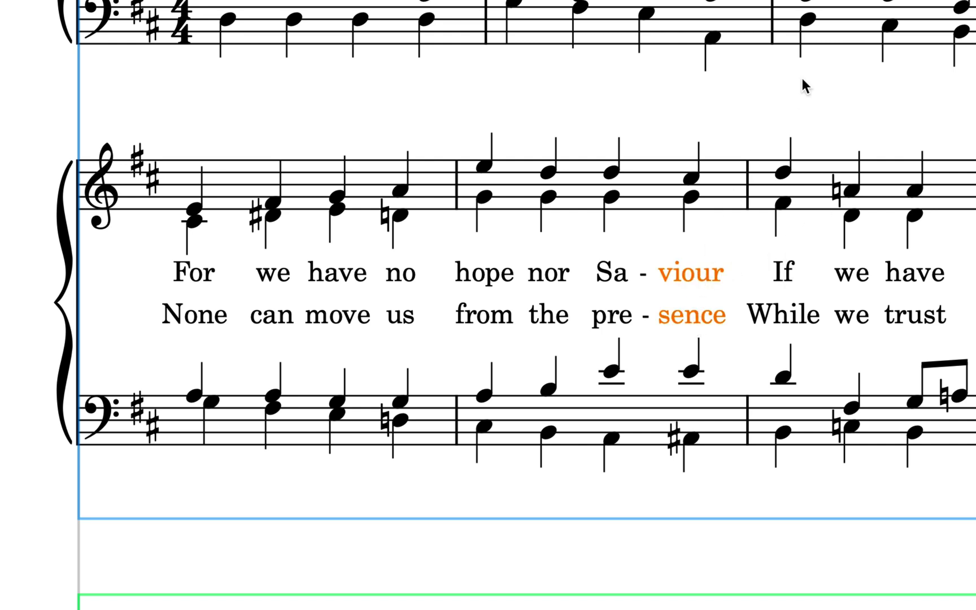
key("alt+Down")
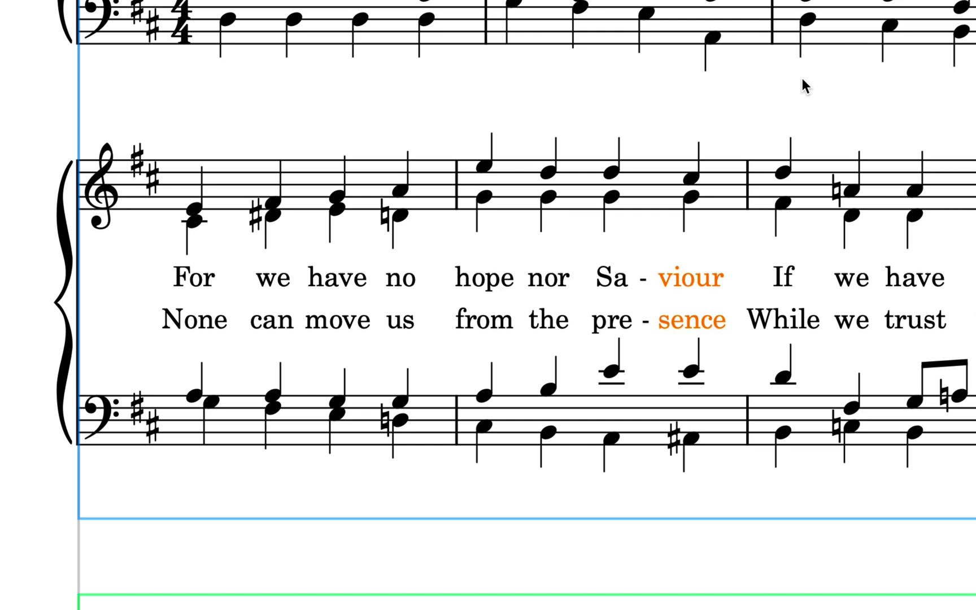
key("alt+Down")
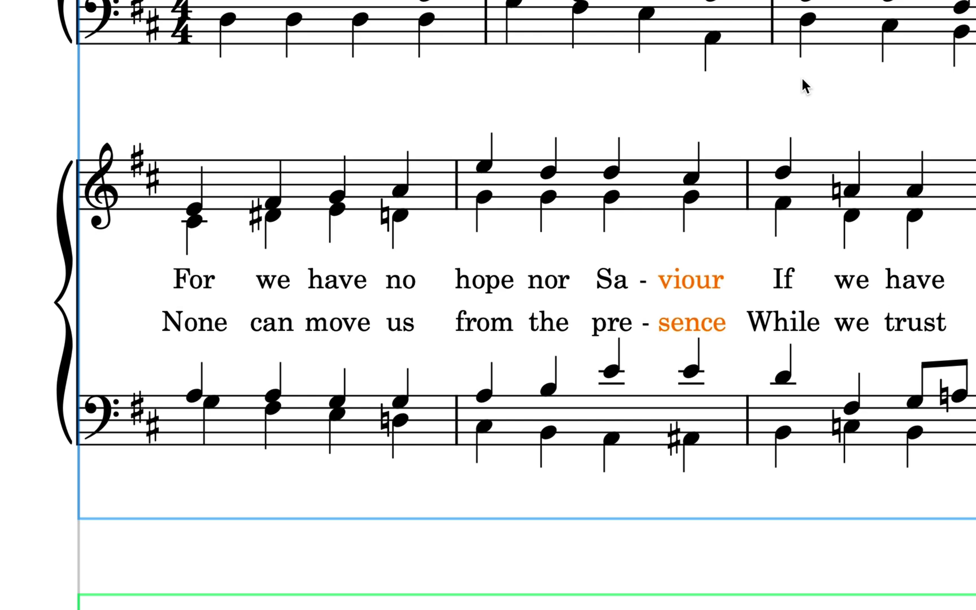
scroll(802, 78, "up", 5)
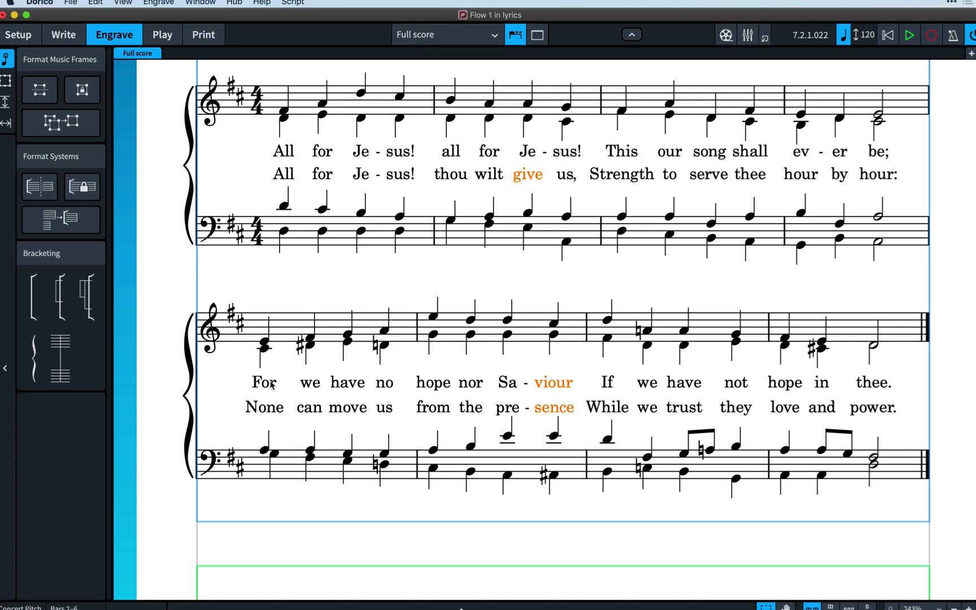
- Select the second-system lyric 'For' and reset lyric offsets for the selected systems
left_click(267, 393)
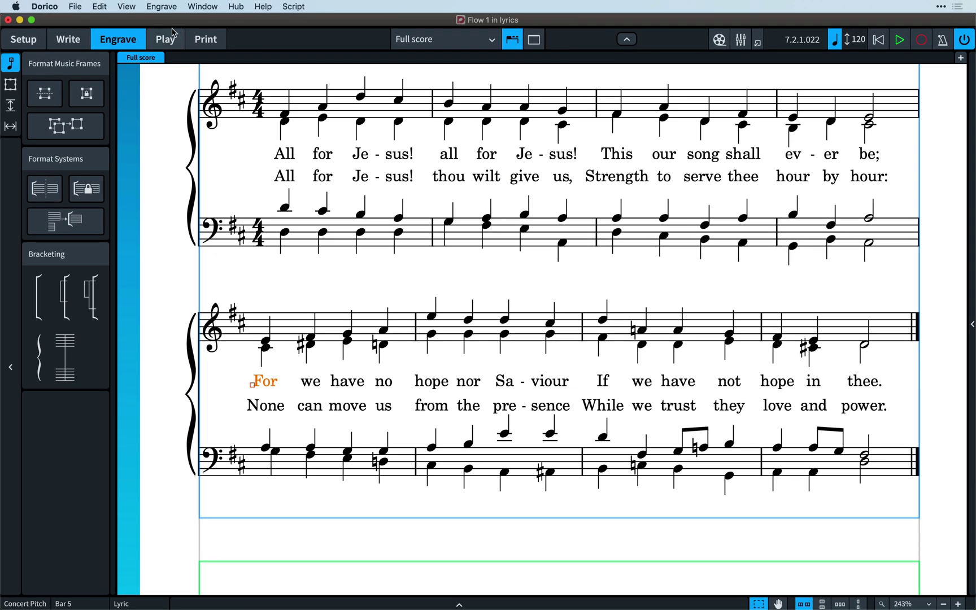
left_click(171, 8)
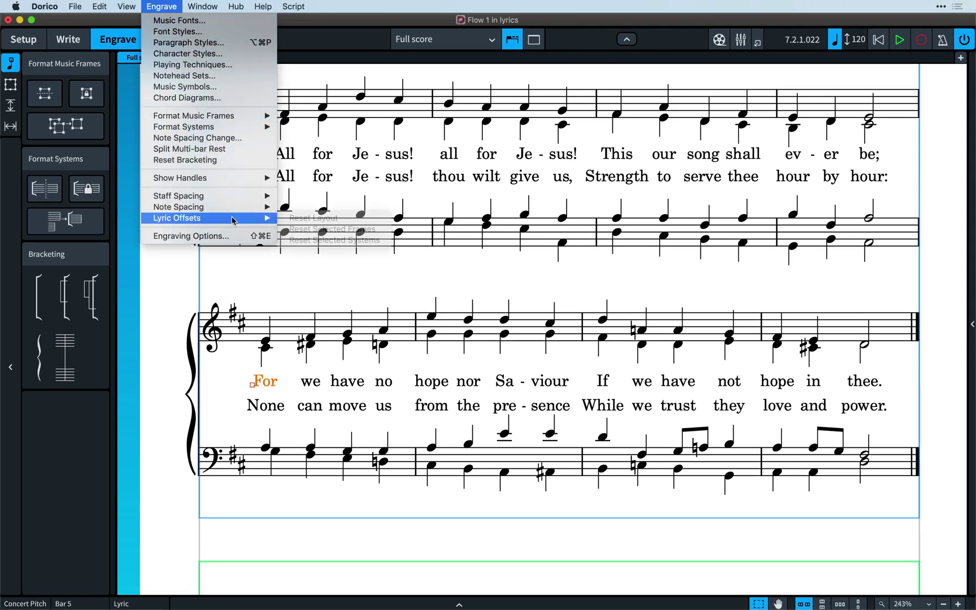
mouse_move(233, 219)
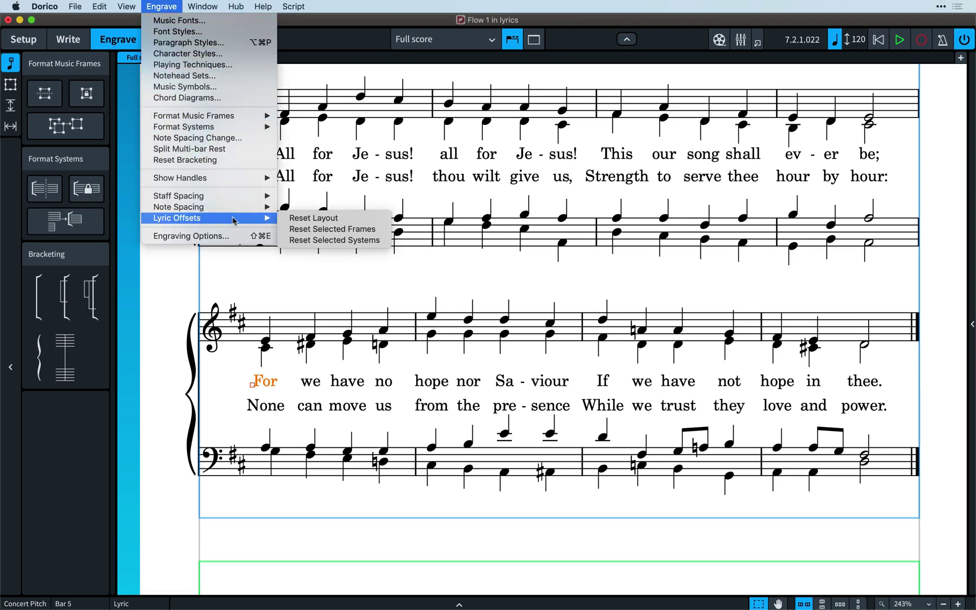
left_click(390, 241)
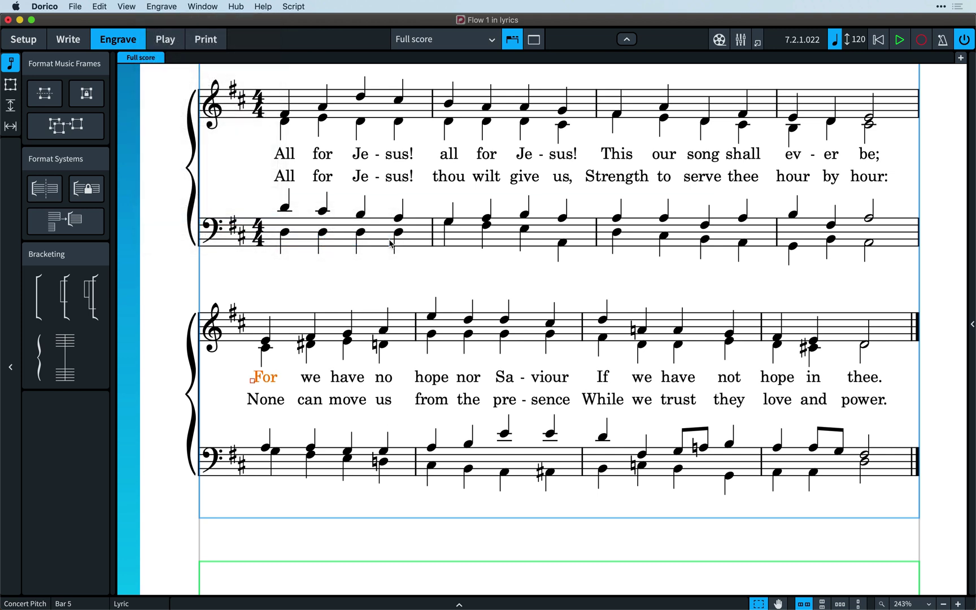
- Reset lyric offsets across the whole layout and clear the selection
left_click(176, 7)
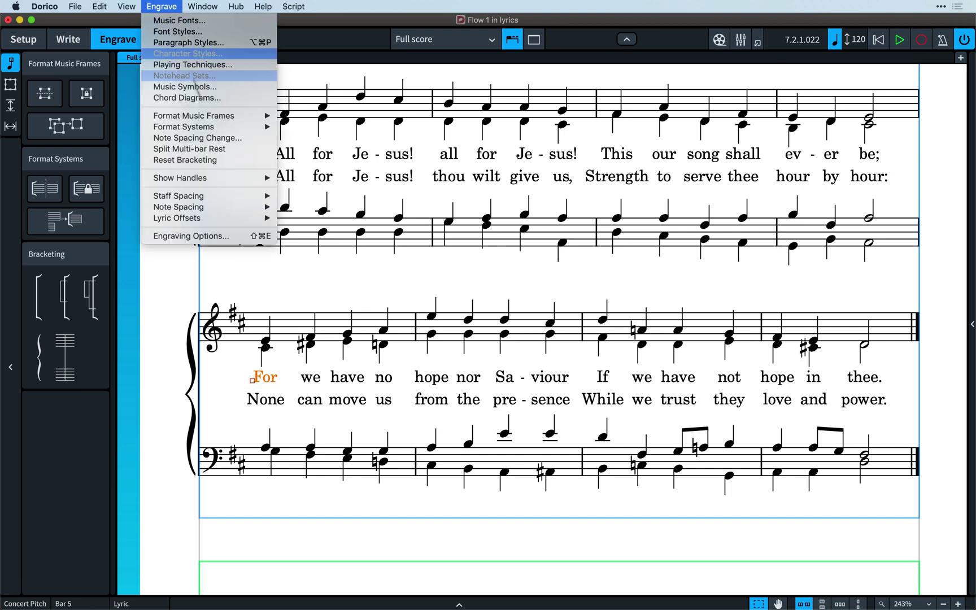
mouse_move(248, 219)
left_click(314, 224)
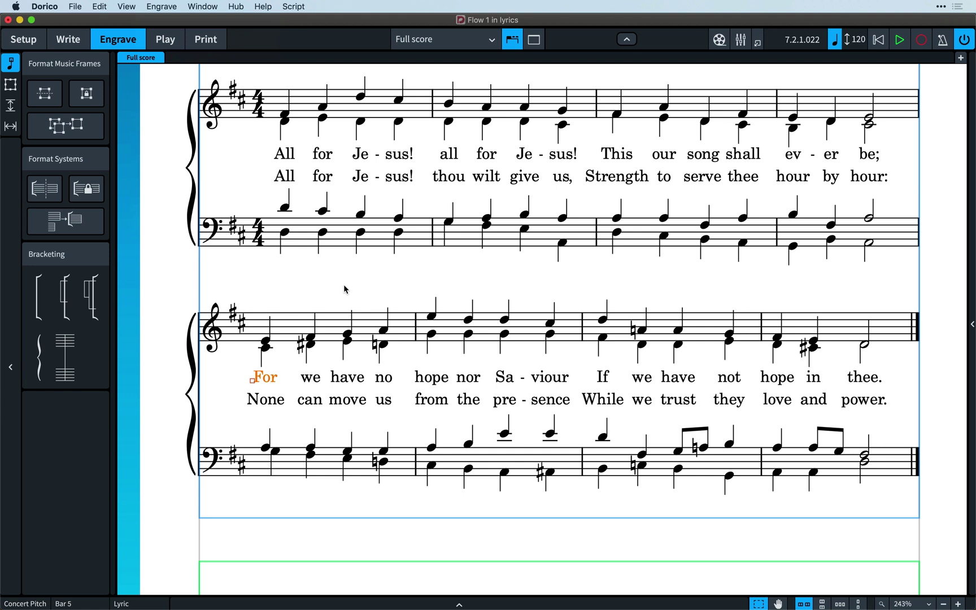
key("Escape")
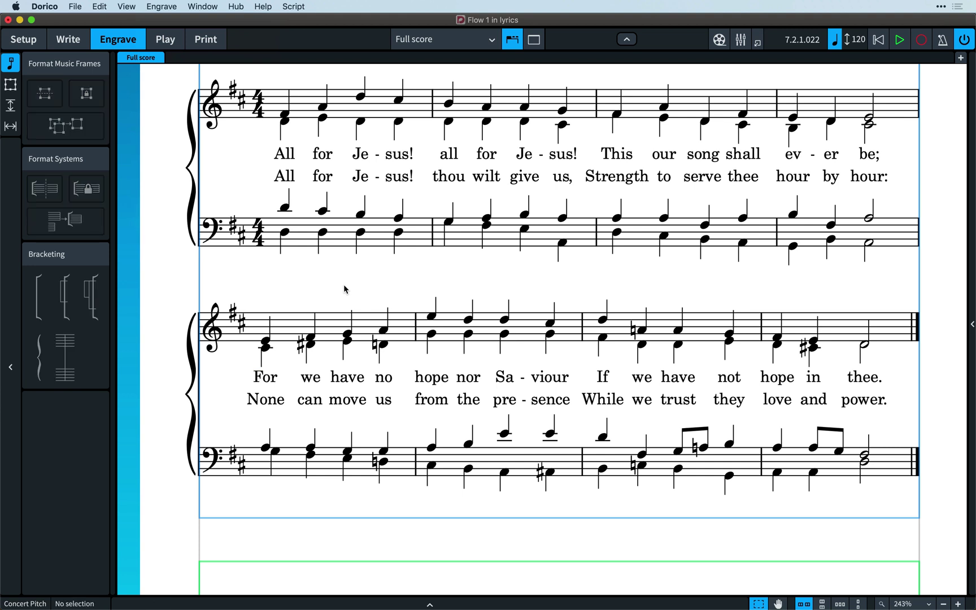
- Review the Lyrics vertical position engraving options, close them unchanged, and return to Write mode
key("super+shift+e")
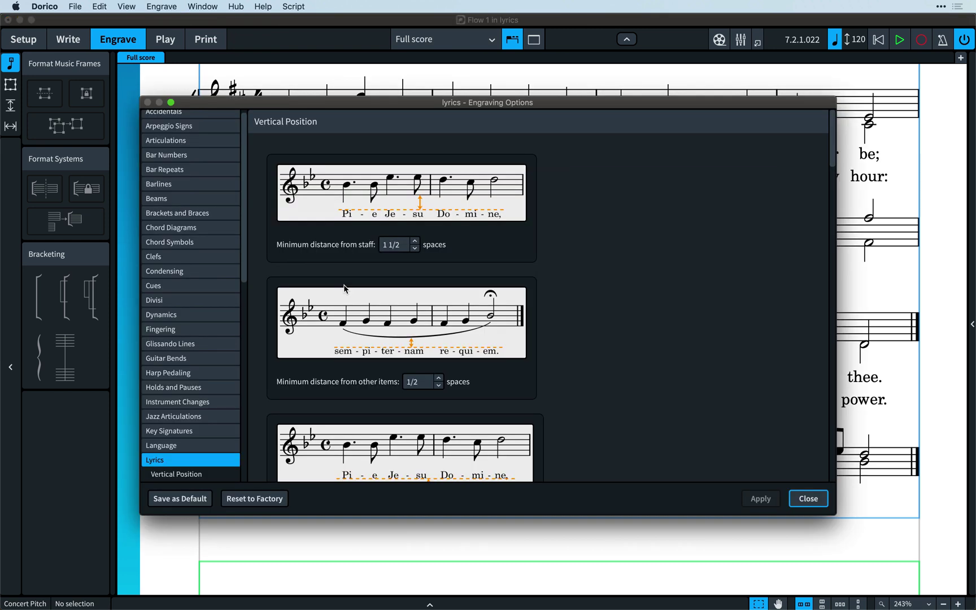
scroll(481, 260, "down", 3)
scroll(480, 260, "down", 2)
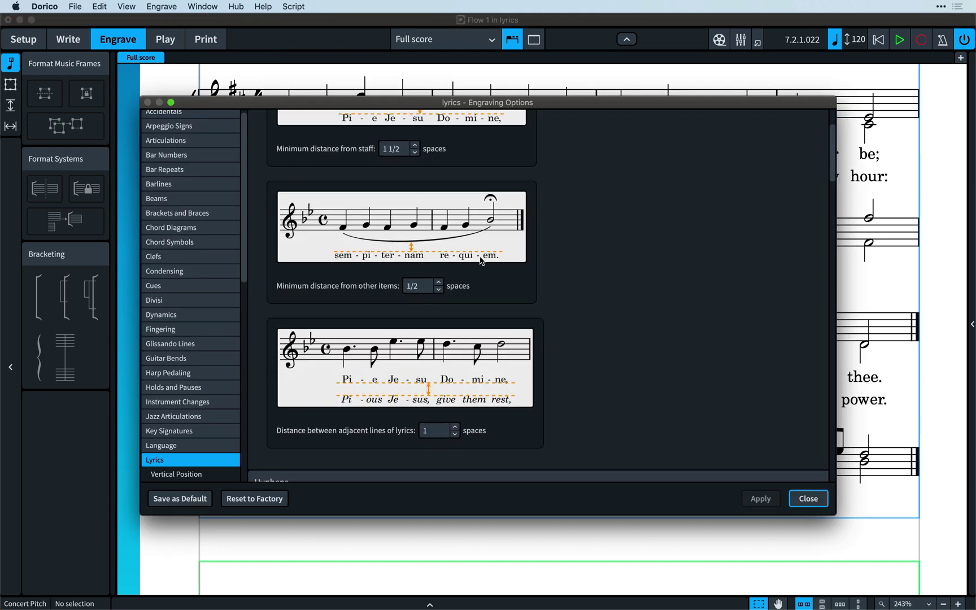
left_click(797, 500)
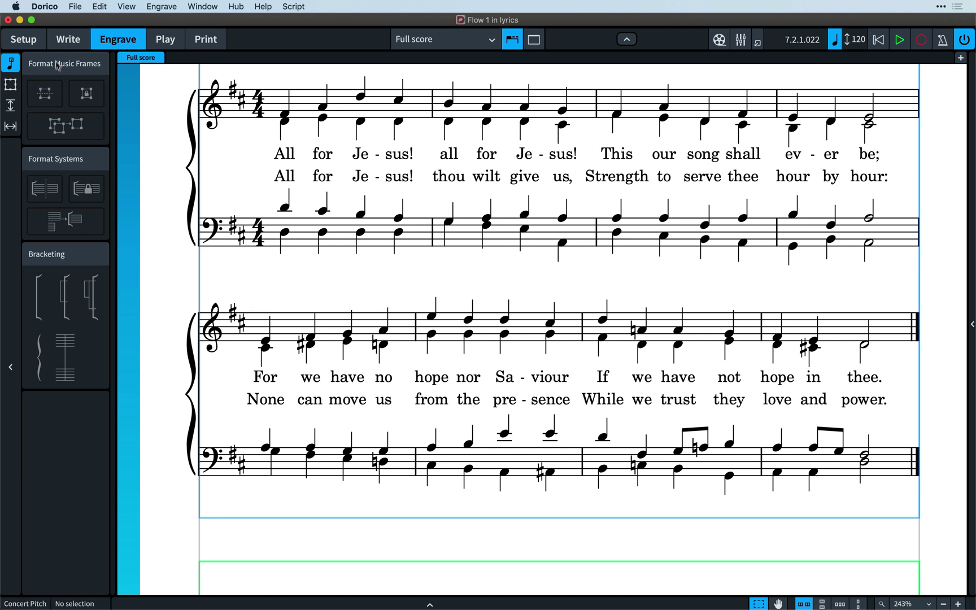
left_click(64, 40)
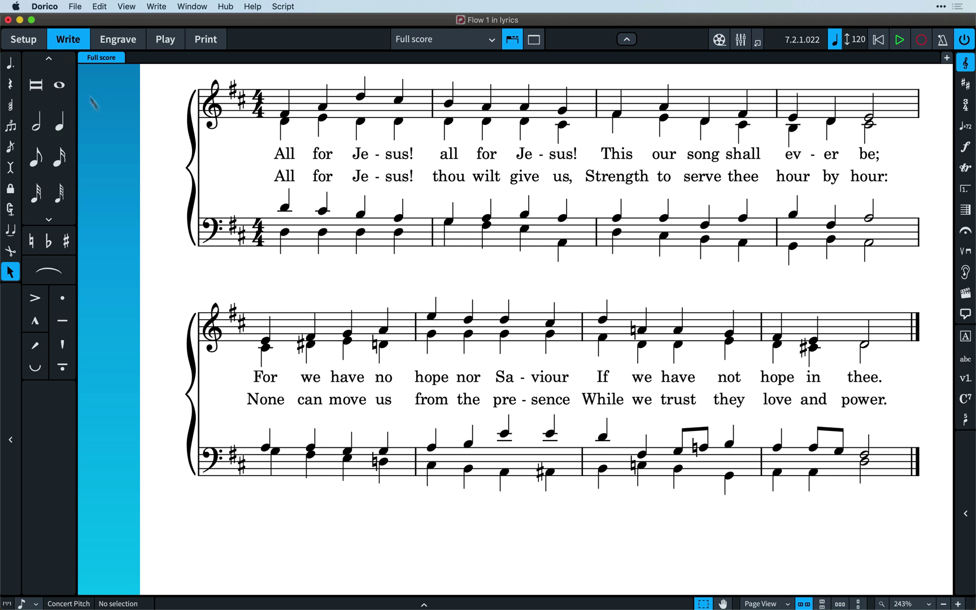
- Select verse 1's whole lyric line starting at 'All' and copy it
left_click(285, 154)
key("super+shift+a")
key("super+shift+a")
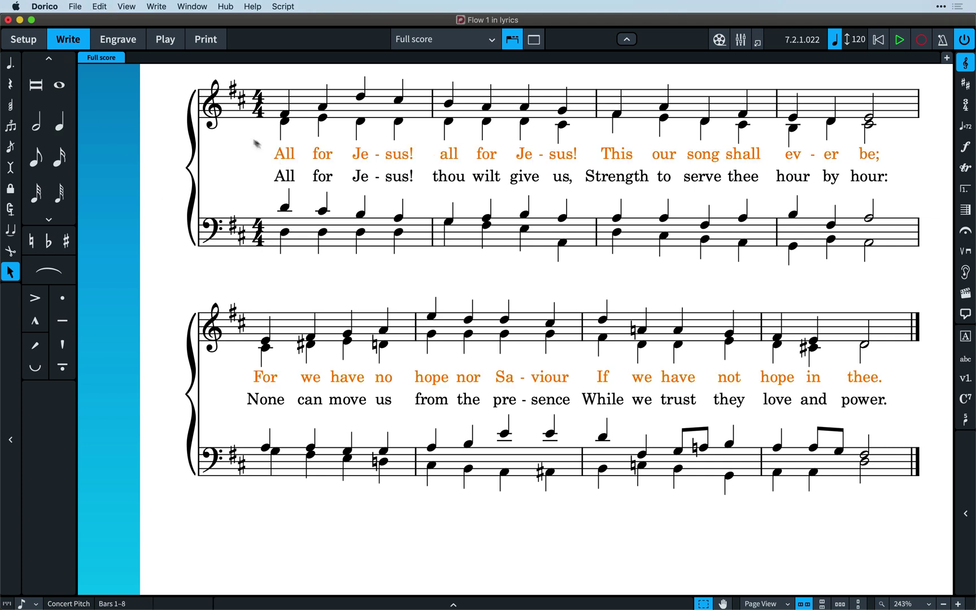
left_click(102, 7)
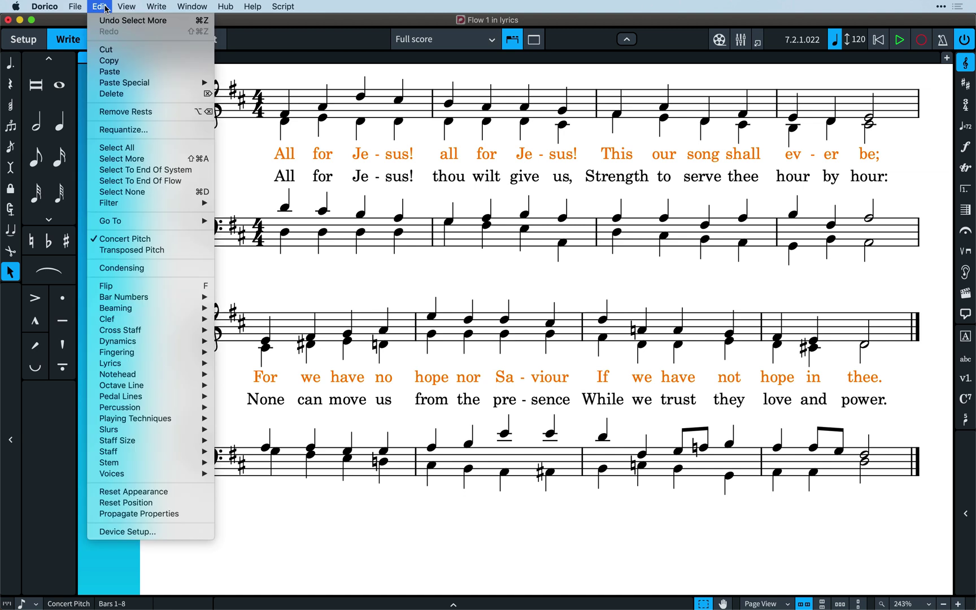
left_click(134, 62)
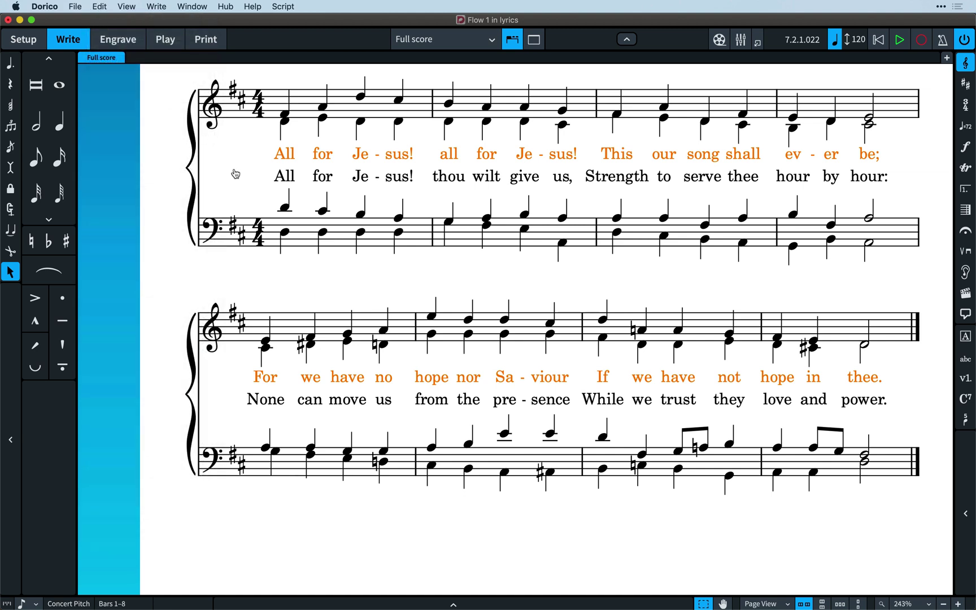
- Paste the verse-1 lyrics into the blank Word document and return to Dorico
key("super+Tab")
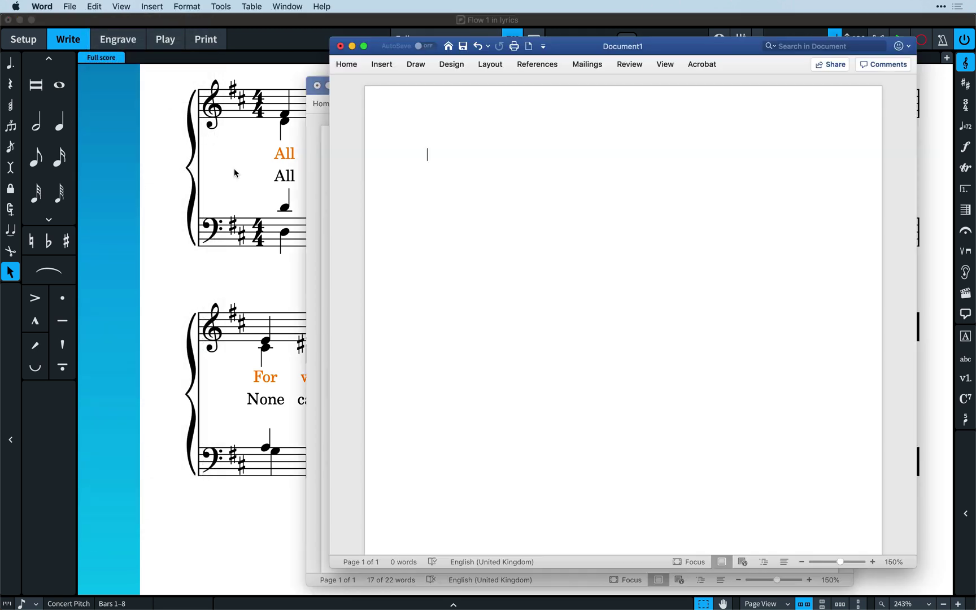
right_click(445, 163)
left_click(472, 189)
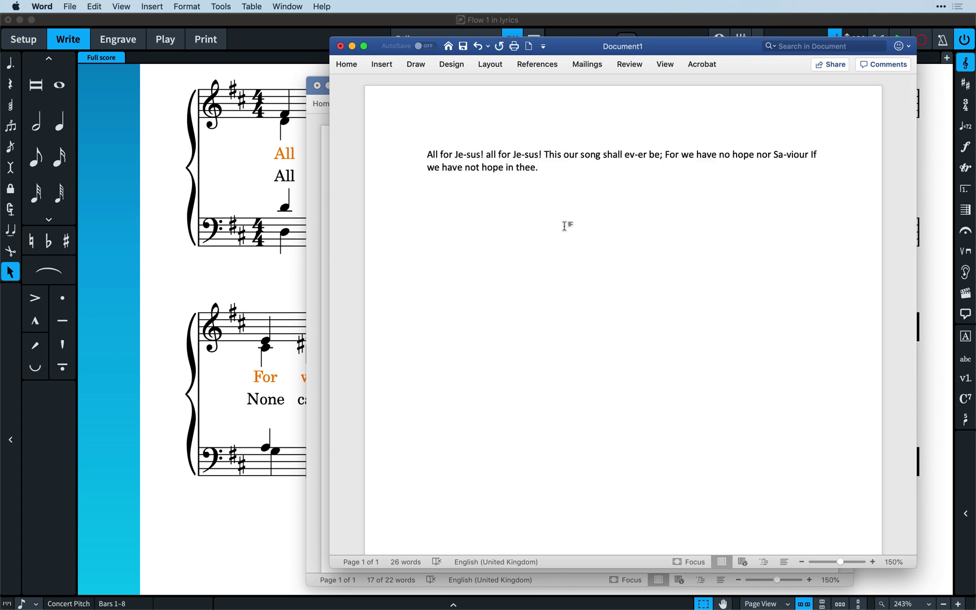
key("super+Tab")
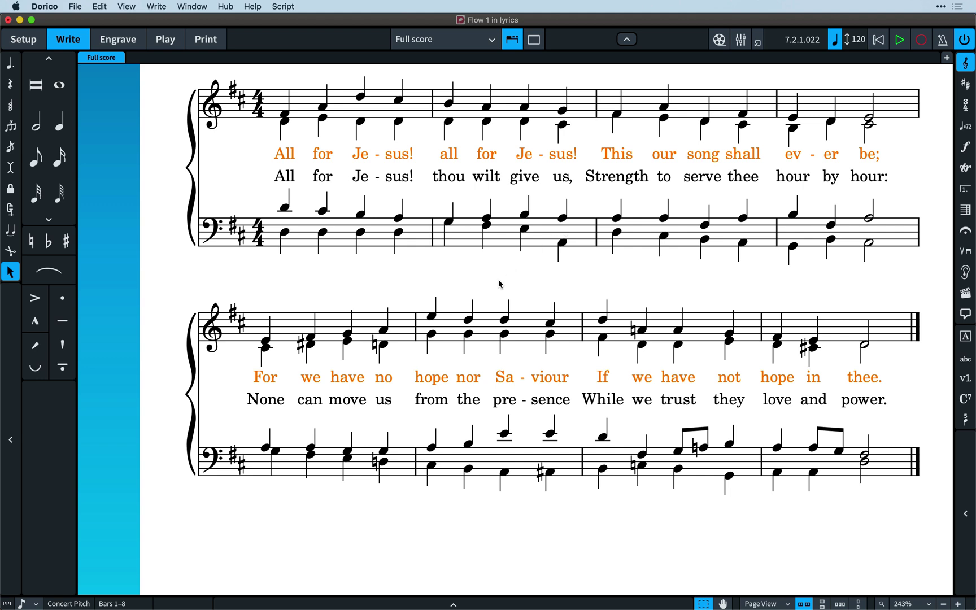
- Paste verse 1's lyrics into a text frame below the score, broken into lines at 'This', 'For' and 'If'
scroll(500, 283, "down", 10)
left_click(512, 342)
key("shift+x")
key("super+v")
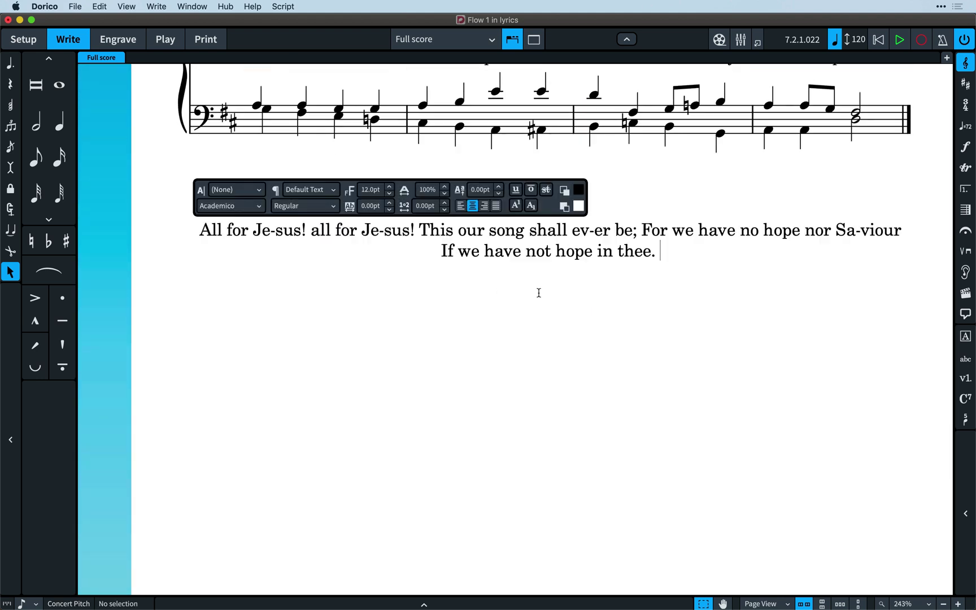
left_click(421, 229)
key("Return")
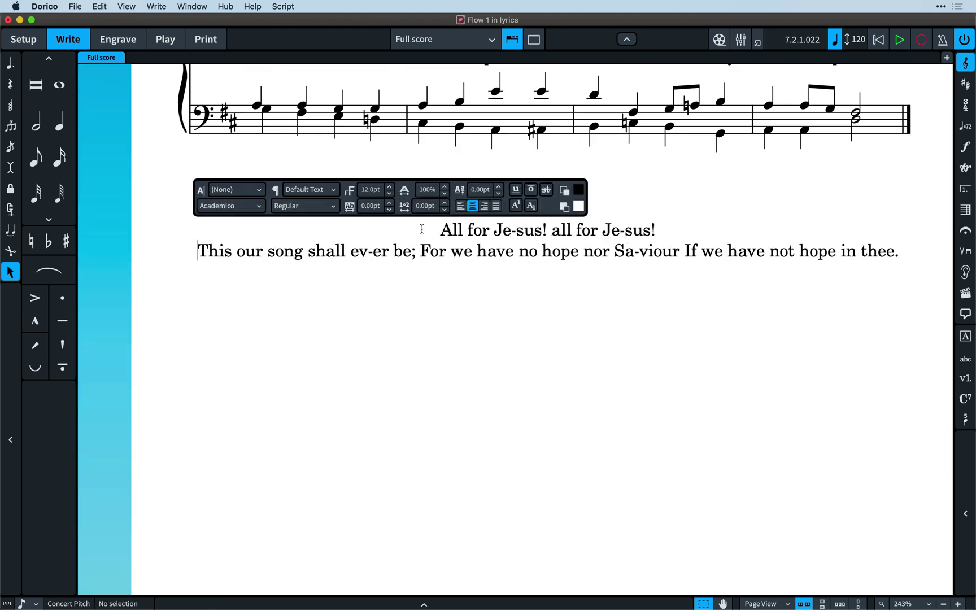
left_click(420, 251)
key("Return")
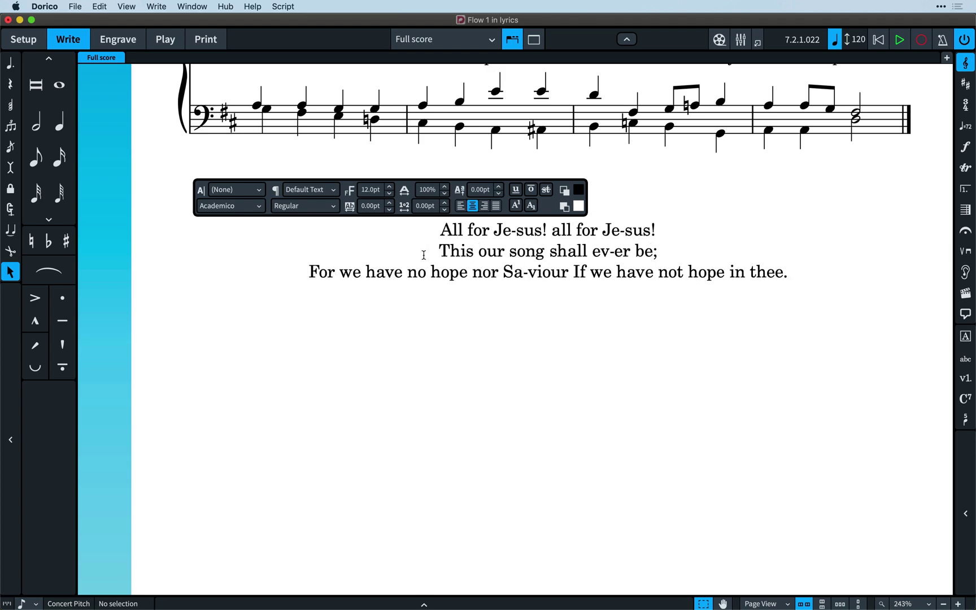
left_click(574, 271)
key("Return")
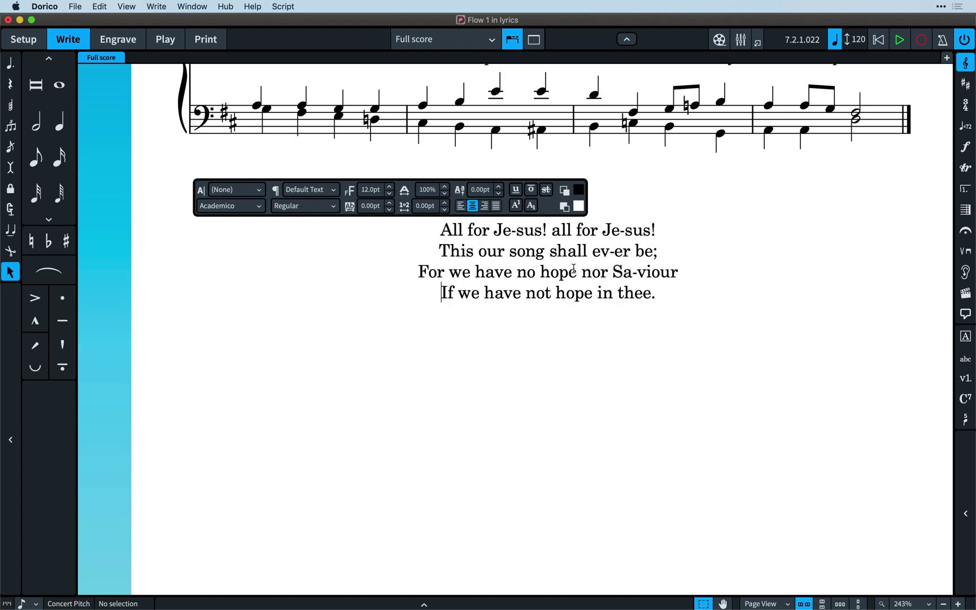
left_click(757, 179)
- In the second Word document, select and copy the third-verse lyric paragraph
scroll(758, 179, "up", 5)
scroll(757, 179, "up", 5)
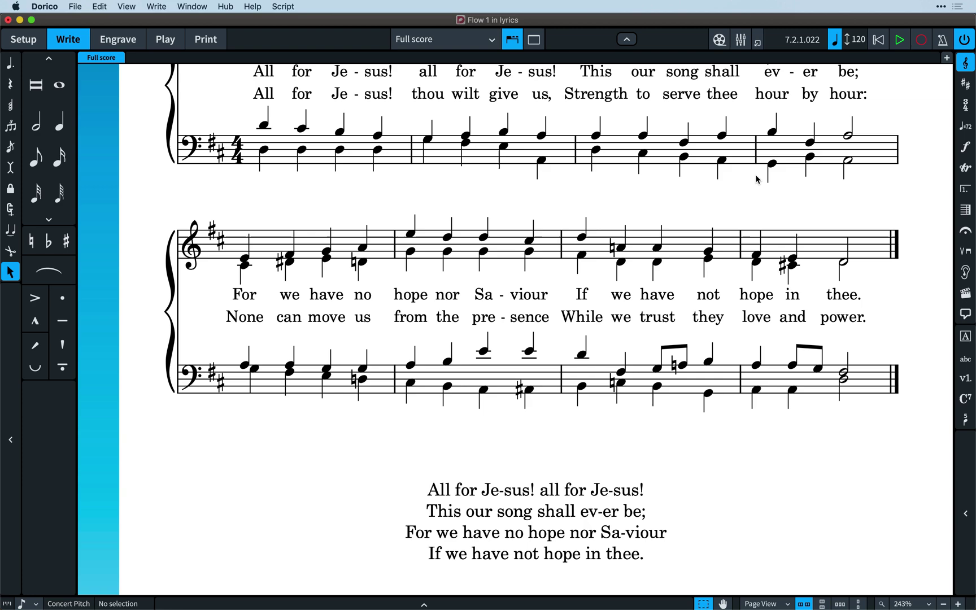
key("super+Tab")
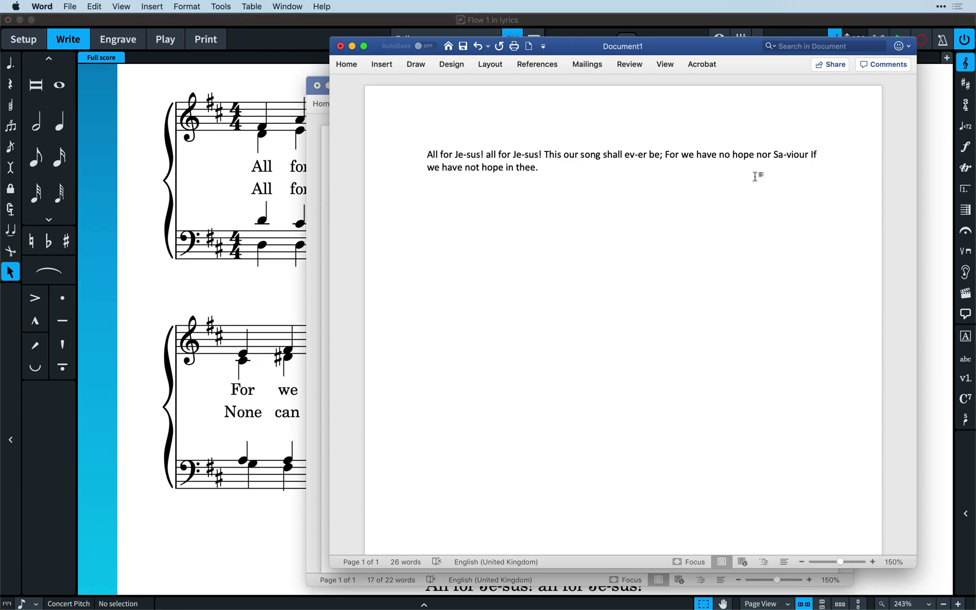
left_click(325, 279)
left_click_drag(539, 209, 370, 191)
right_click(371, 191)
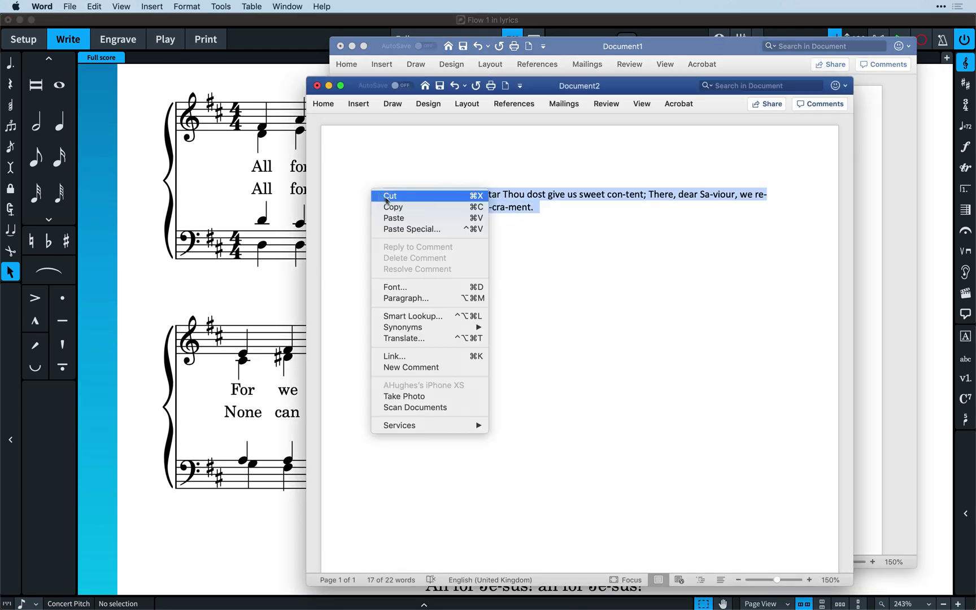
left_click(390, 201)
- Paste verse 3 beneath the hymn's notes, from 'All for Je-sus! at thine al-tar' to 'sa-cra-ment.'
left_click(224, 195)
left_click(260, 194)
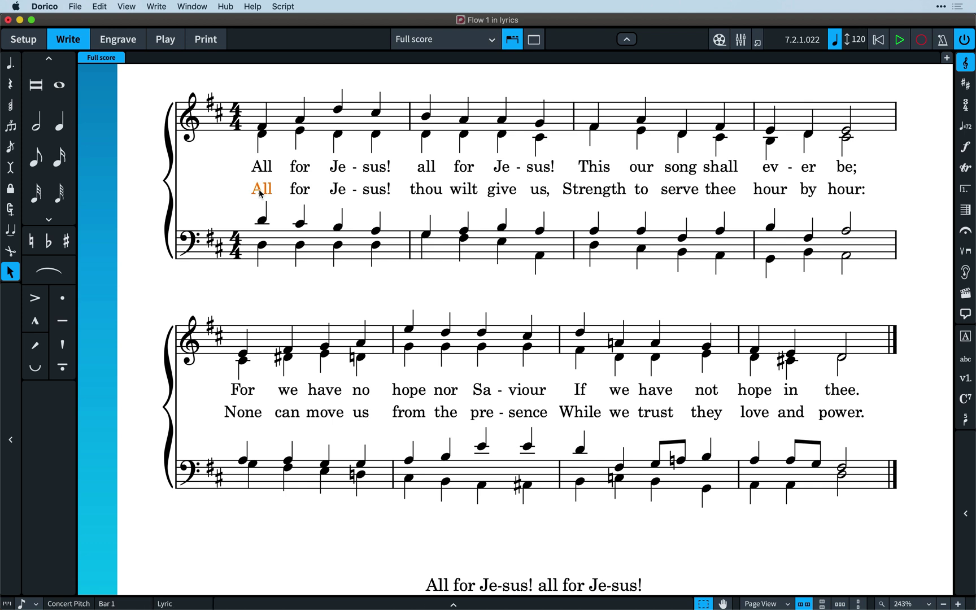
key("Return")
key("Down")
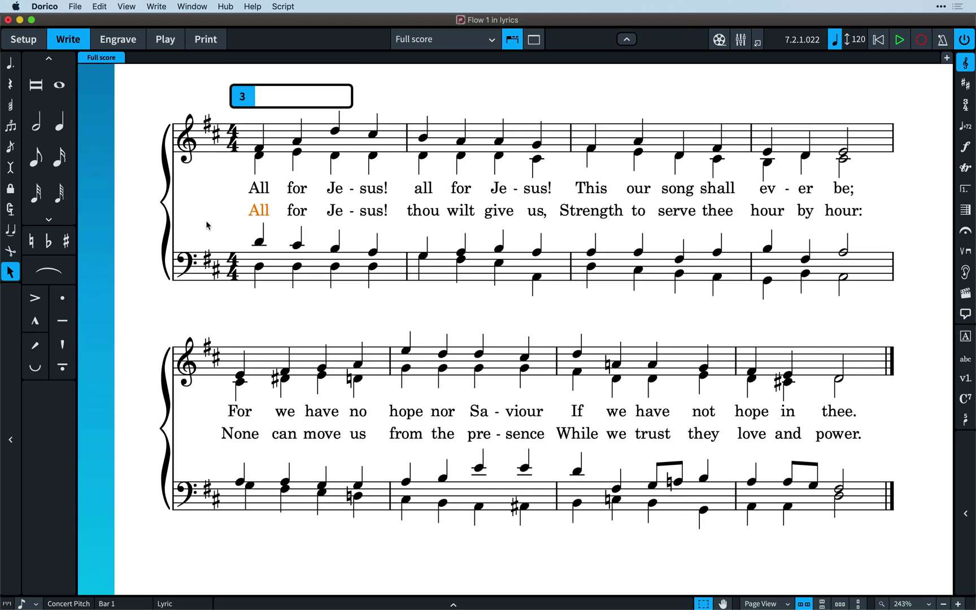
key("super+v")
key("super+v")
key("super+v")
key("super+v")
key("super+v")
key("super+v")
key("super+v")
key("super+v")
key("super+v")
key("super+v")
key("super+v")
key("super+v")
key("super+v")
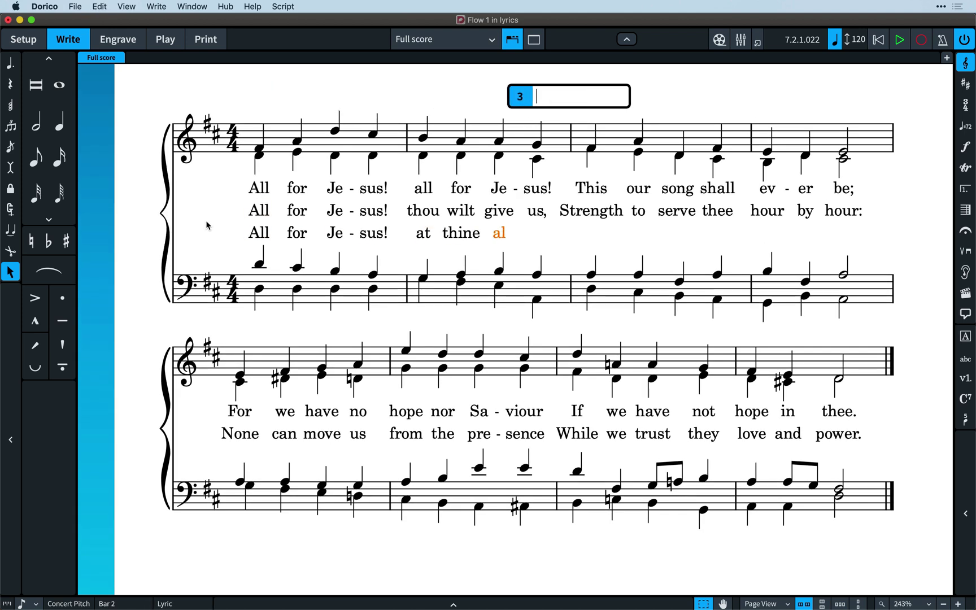
key("super+v")
key("super+v")
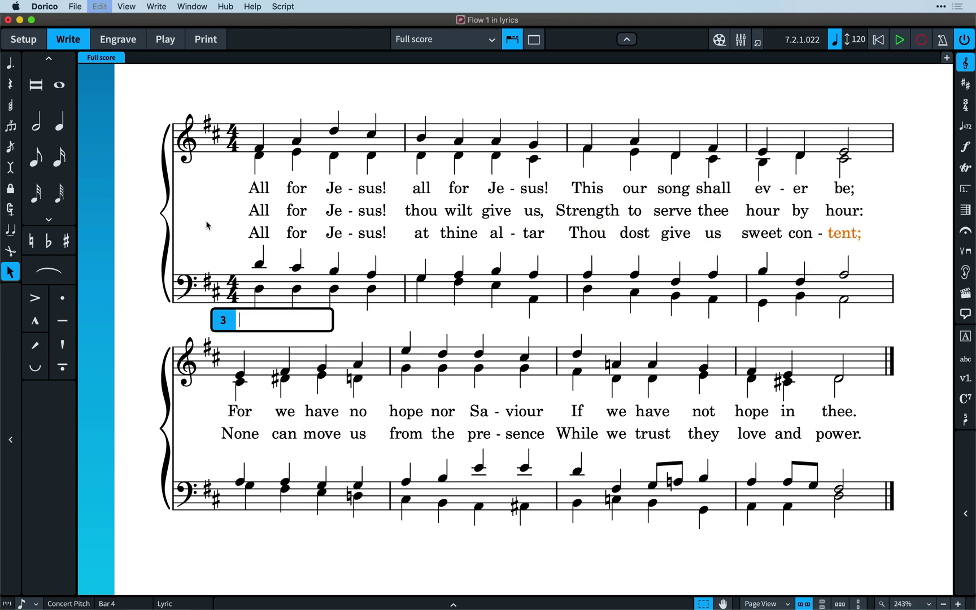
key("super+v")
key("super+v")
key("super+v")
key("super+v")
key("super+v")
key("super+v")
key("super+v")
key("super+v")
key("super+v")
key("super+v")
key("super+v")
key("super+v")
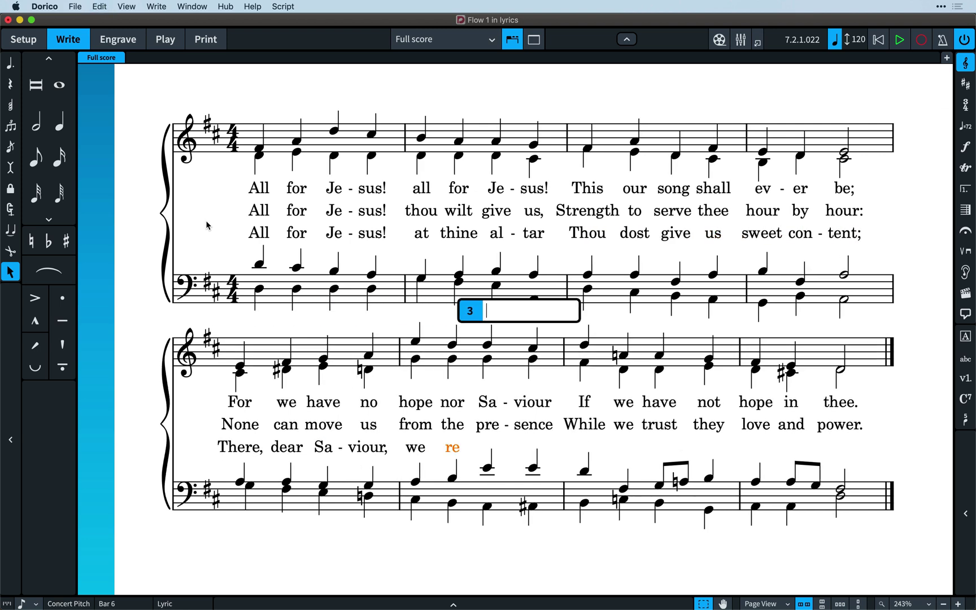
key("super+v")
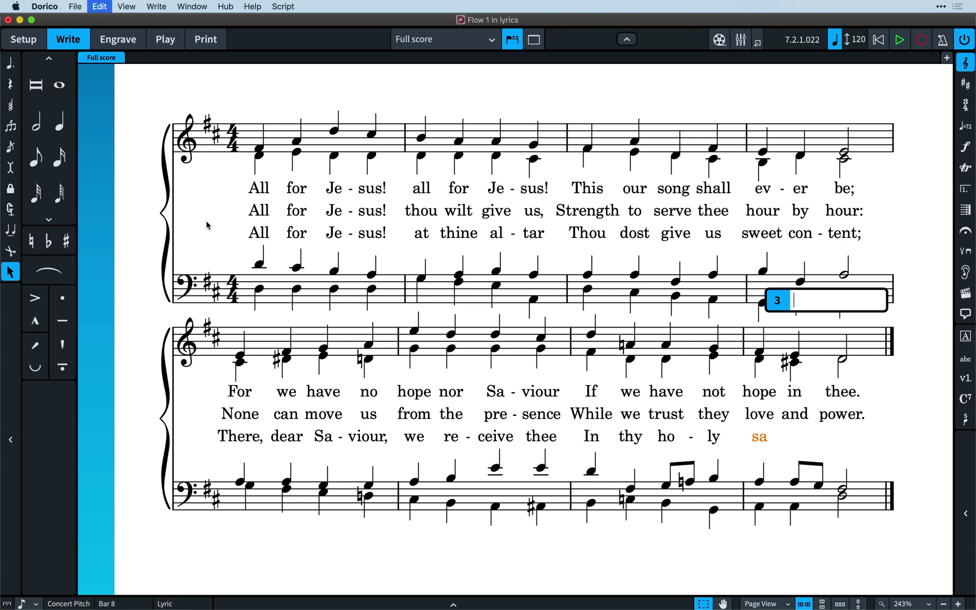
key("super+v")
key("super+v")
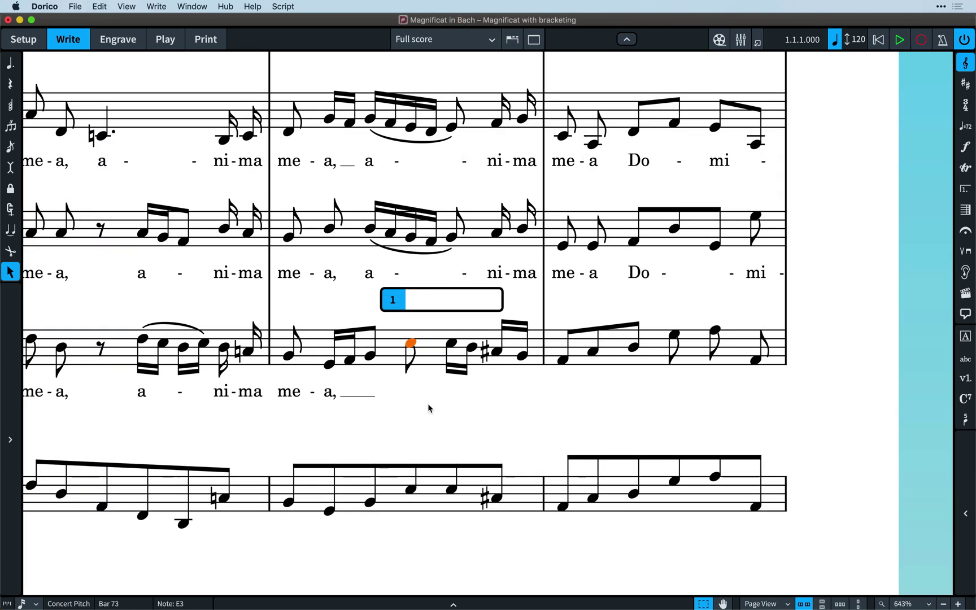
- Paste 'a-ni-ma me-a' onto the third staff's notes after 'me-a,' and type 'a Do -'
key("super+v")
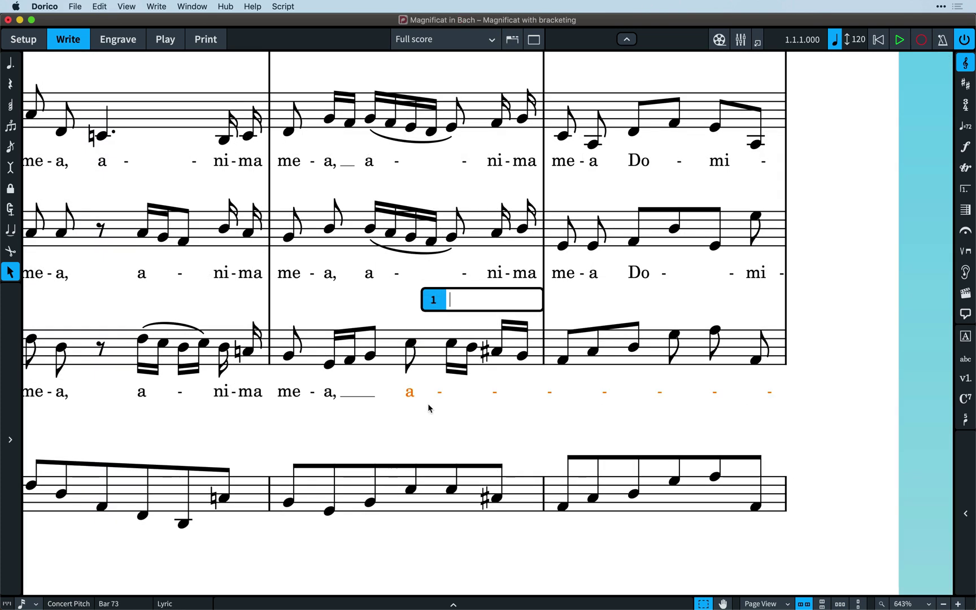
key("super+v")
key("super+v")
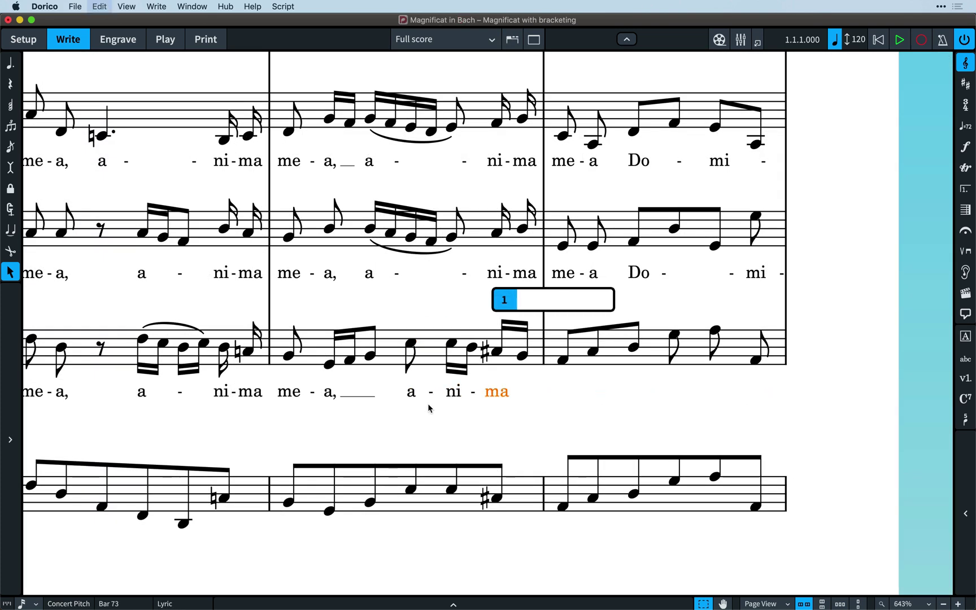
key("space")
key("super+v")
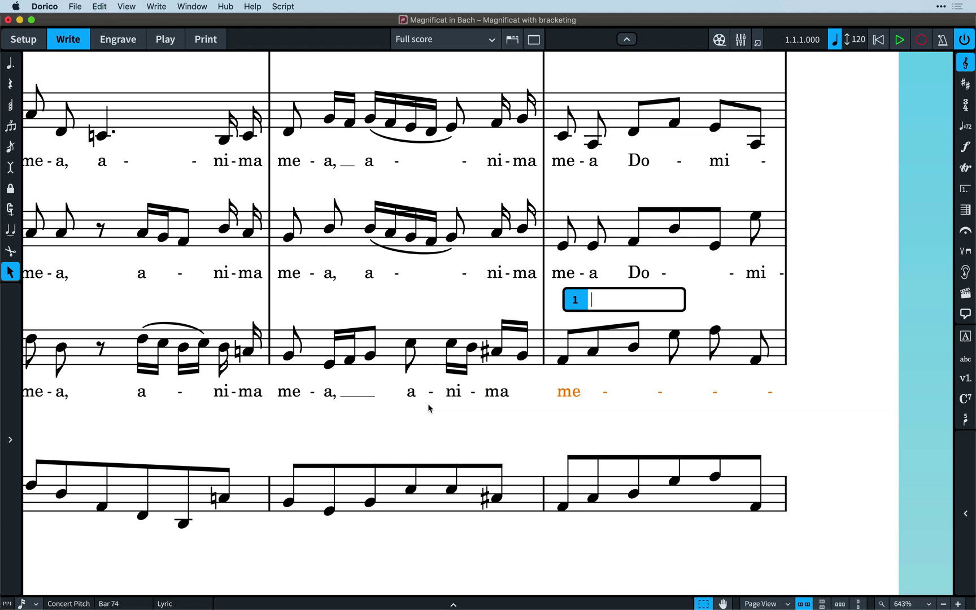
key("space")
key("space")
type("a ")
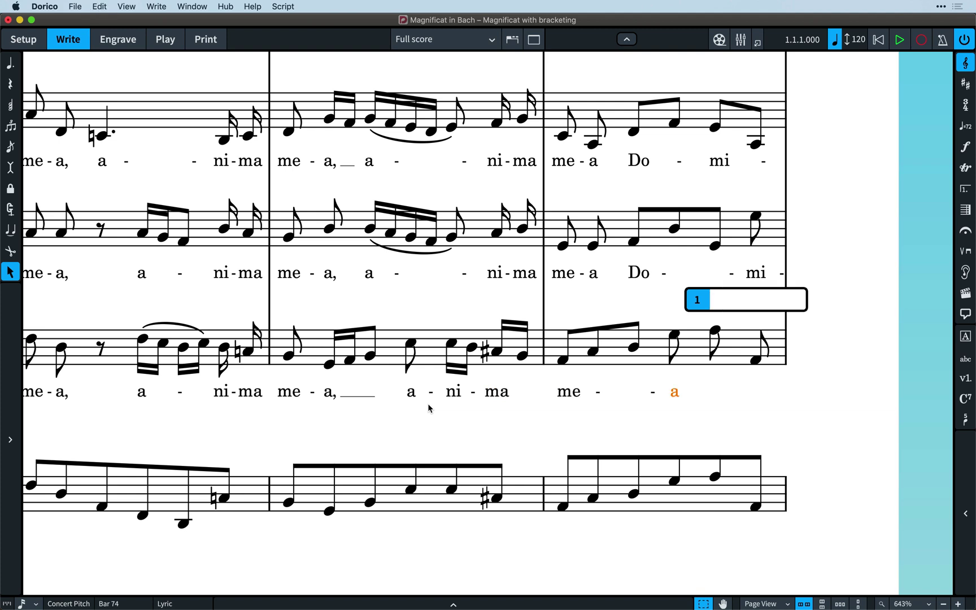
type("Do -")
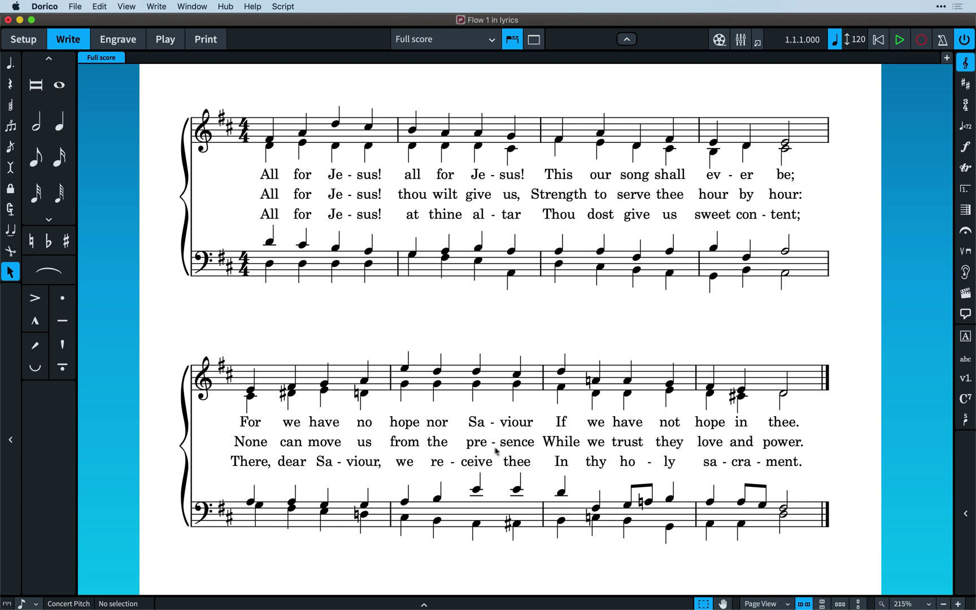
- Select verse 2's first lyric and bring up the Edit menu
left_click(270, 196)
left_click(100, 6)
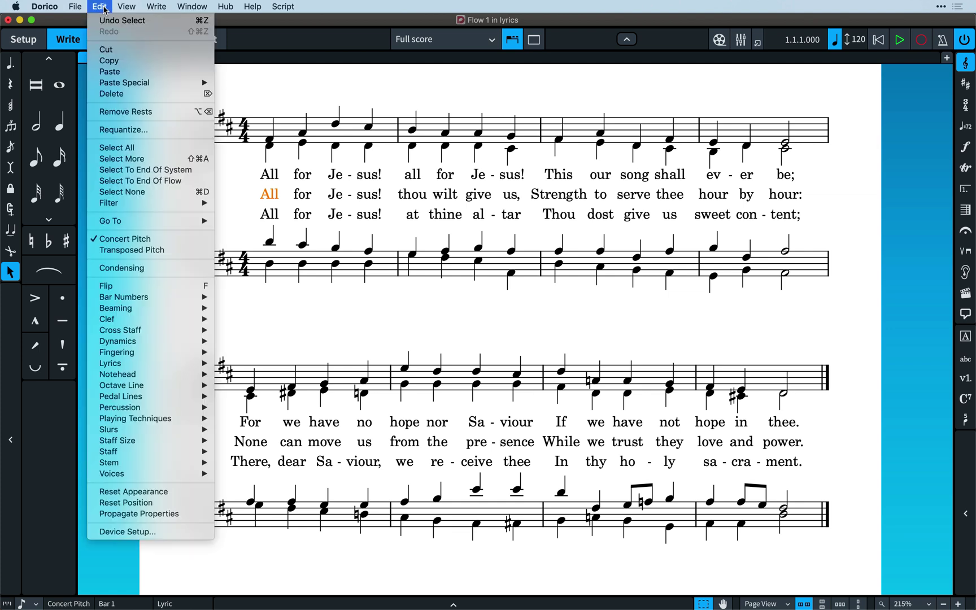
- Open Edit Line of Lyrics for verse 2, enlarge the dialog, and zoom the text in five steps
mouse_move(186, 364)
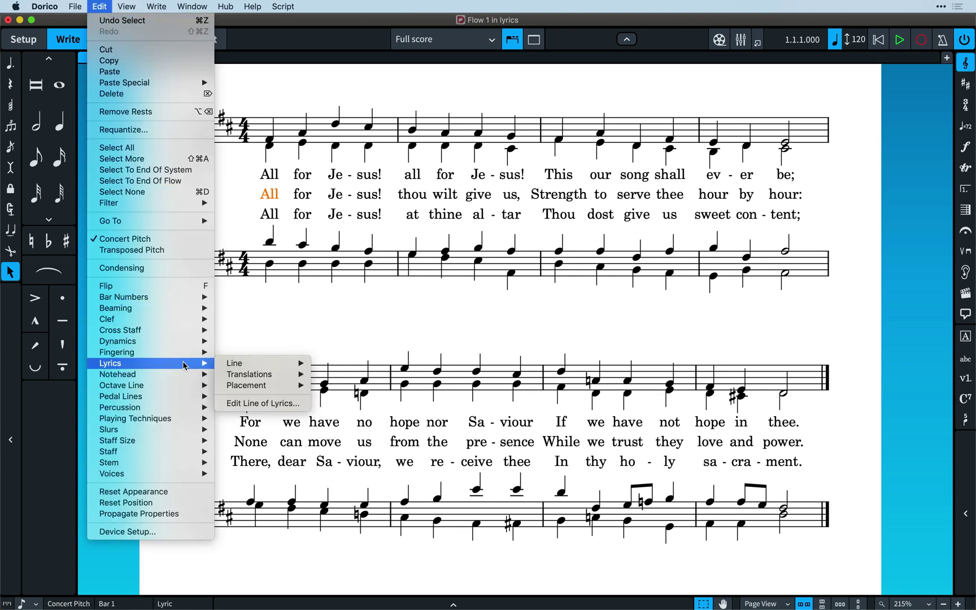
left_click(261, 404)
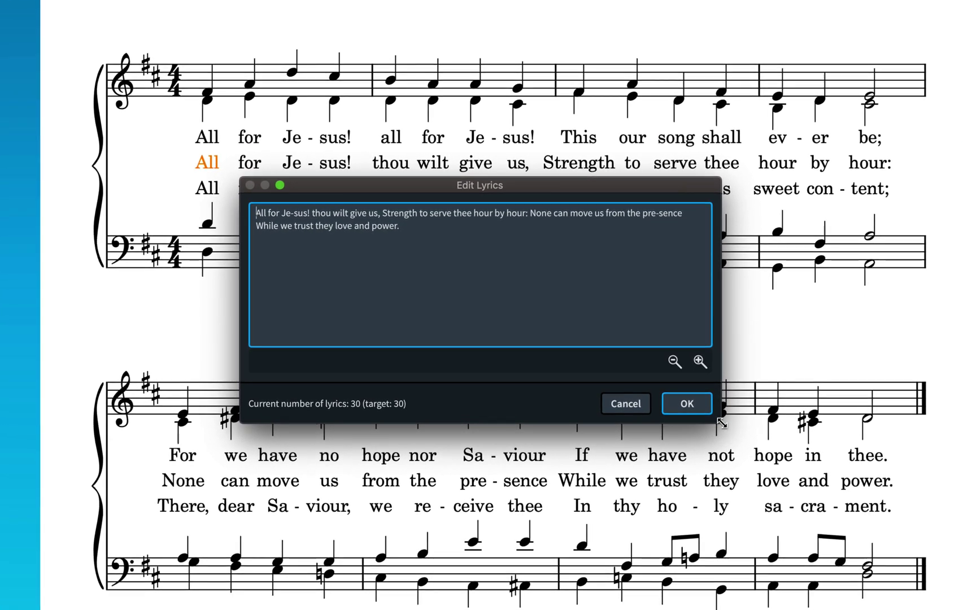
left_click_drag(722, 423, 744, 444)
left_click(723, 382)
left_click(723, 382)
left_click(722, 382)
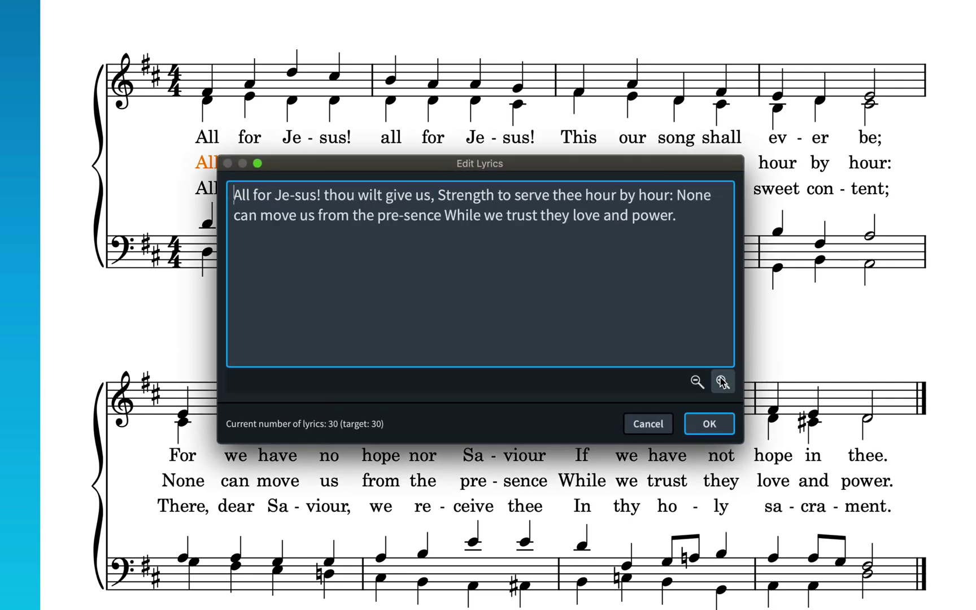
left_click(723, 382)
left_click(723, 382)
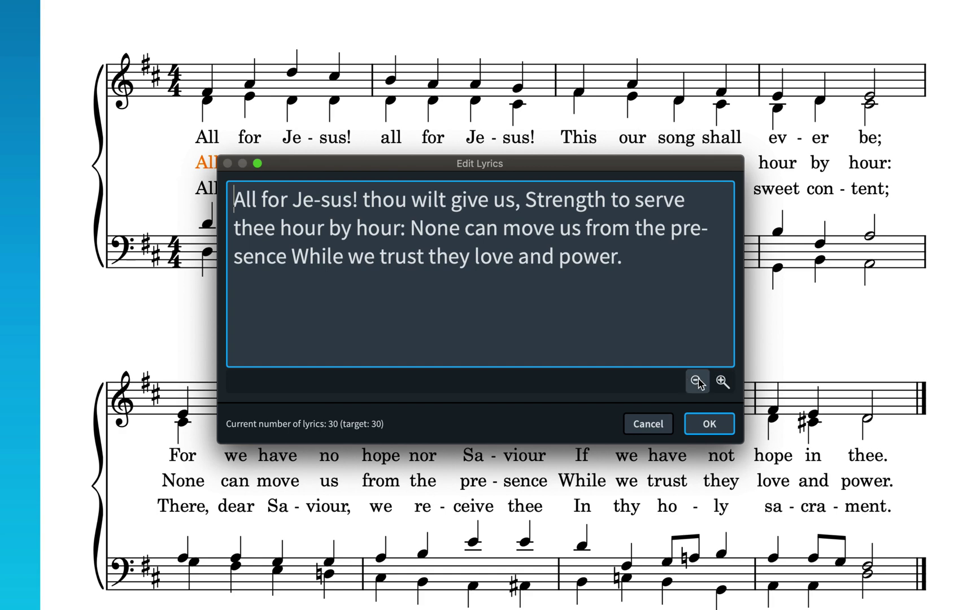
left_click(698, 384)
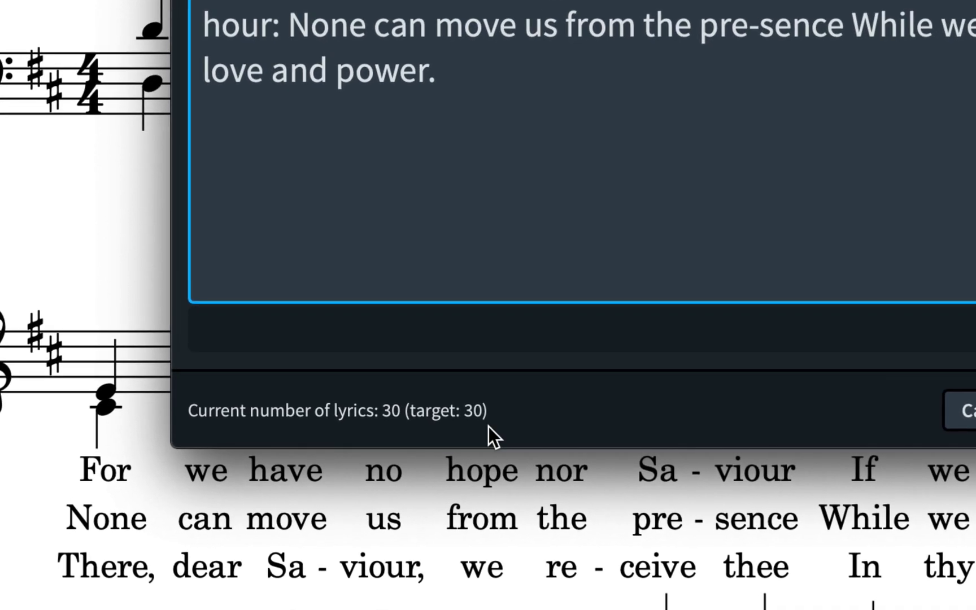
left_click_drag(444, 72, 342, 79)
key("BackSpace")
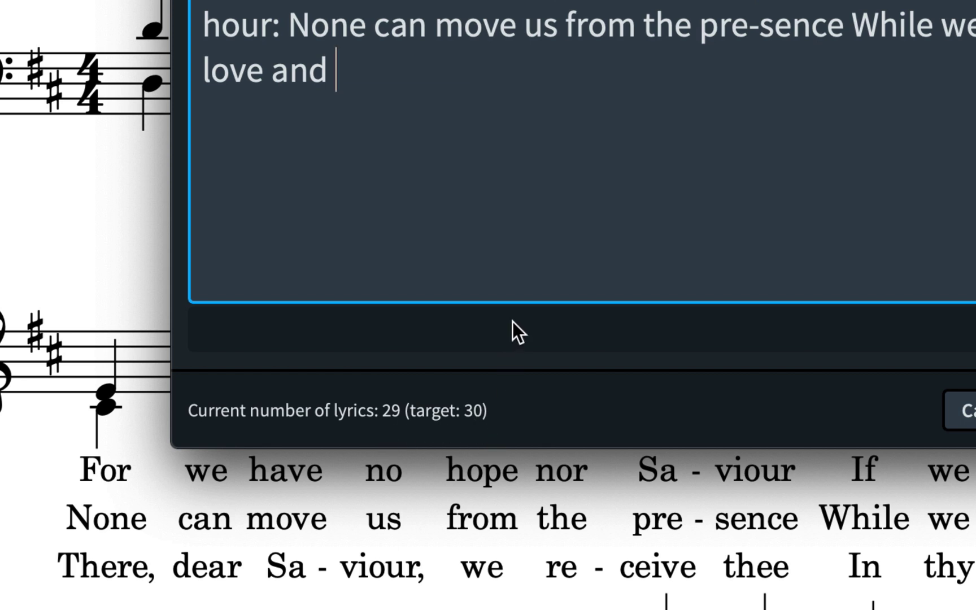
type("power.")
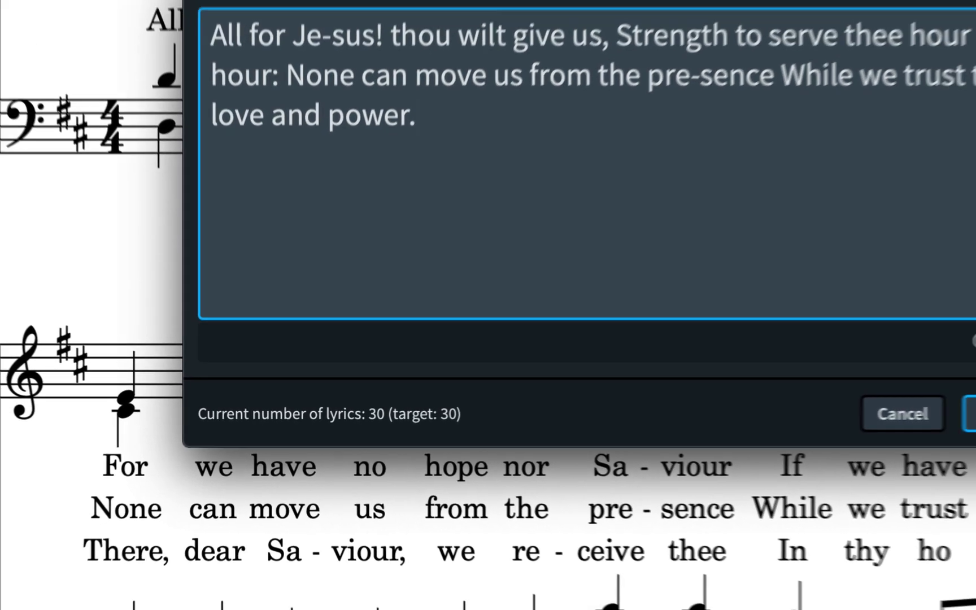
- Correct 'they' to 'thy' in verse 2, making it read 'While we trust thy love and power.'
left_click_drag(842, 167, 797, 168)
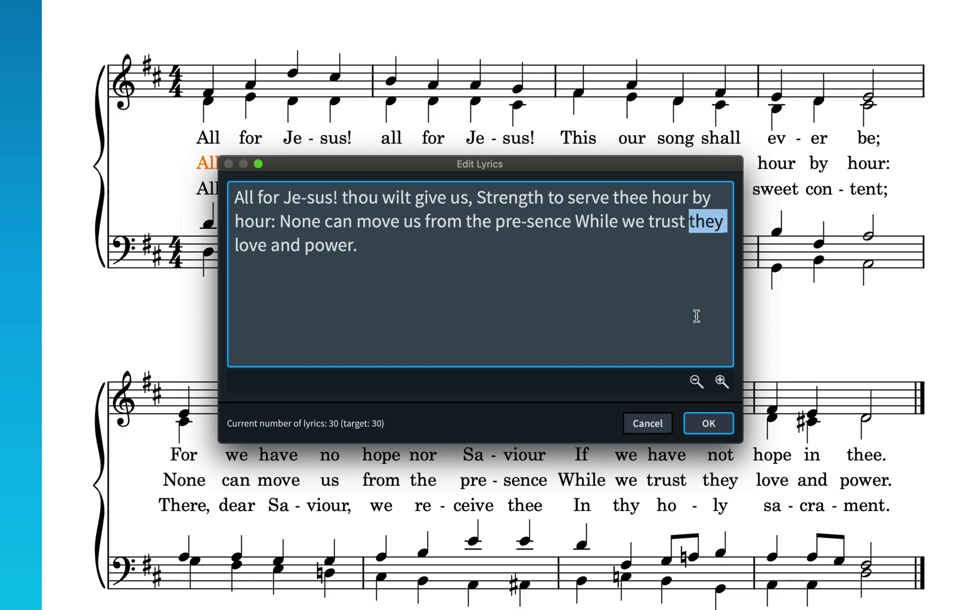
type("thy")
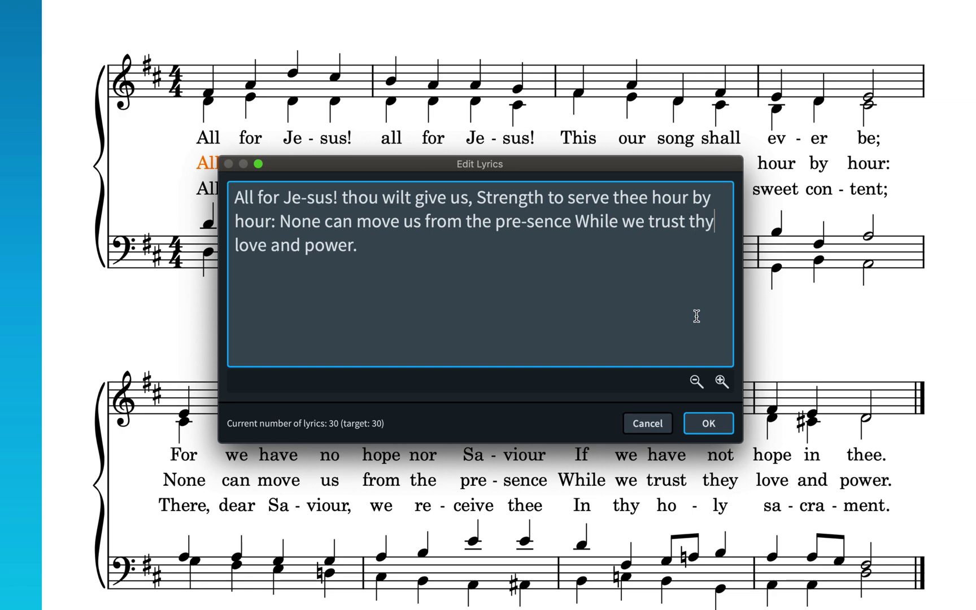